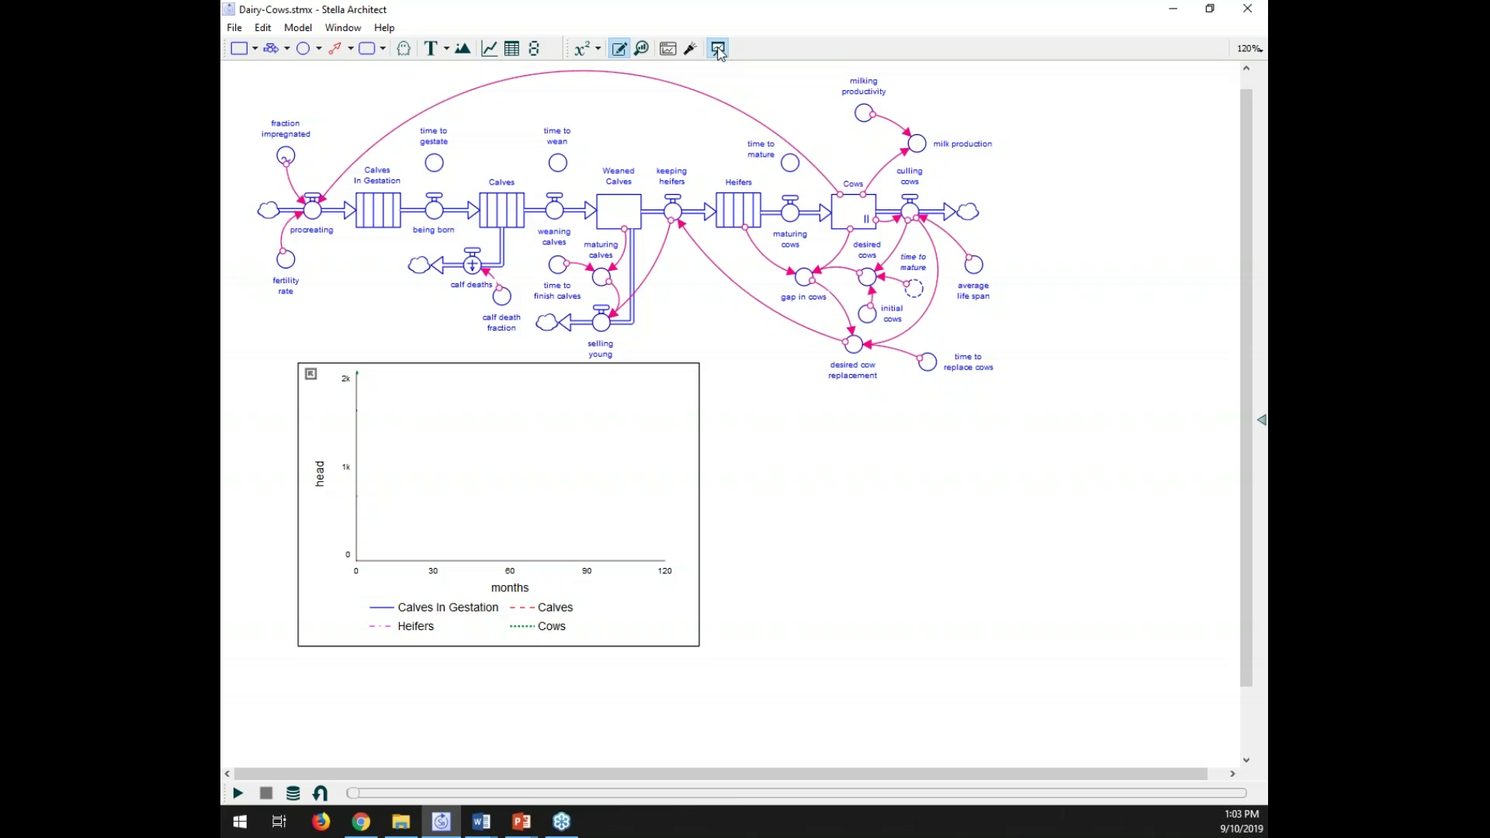
Step: Open the model's interface design window and review the page size options in the interface settings
click(717, 49)
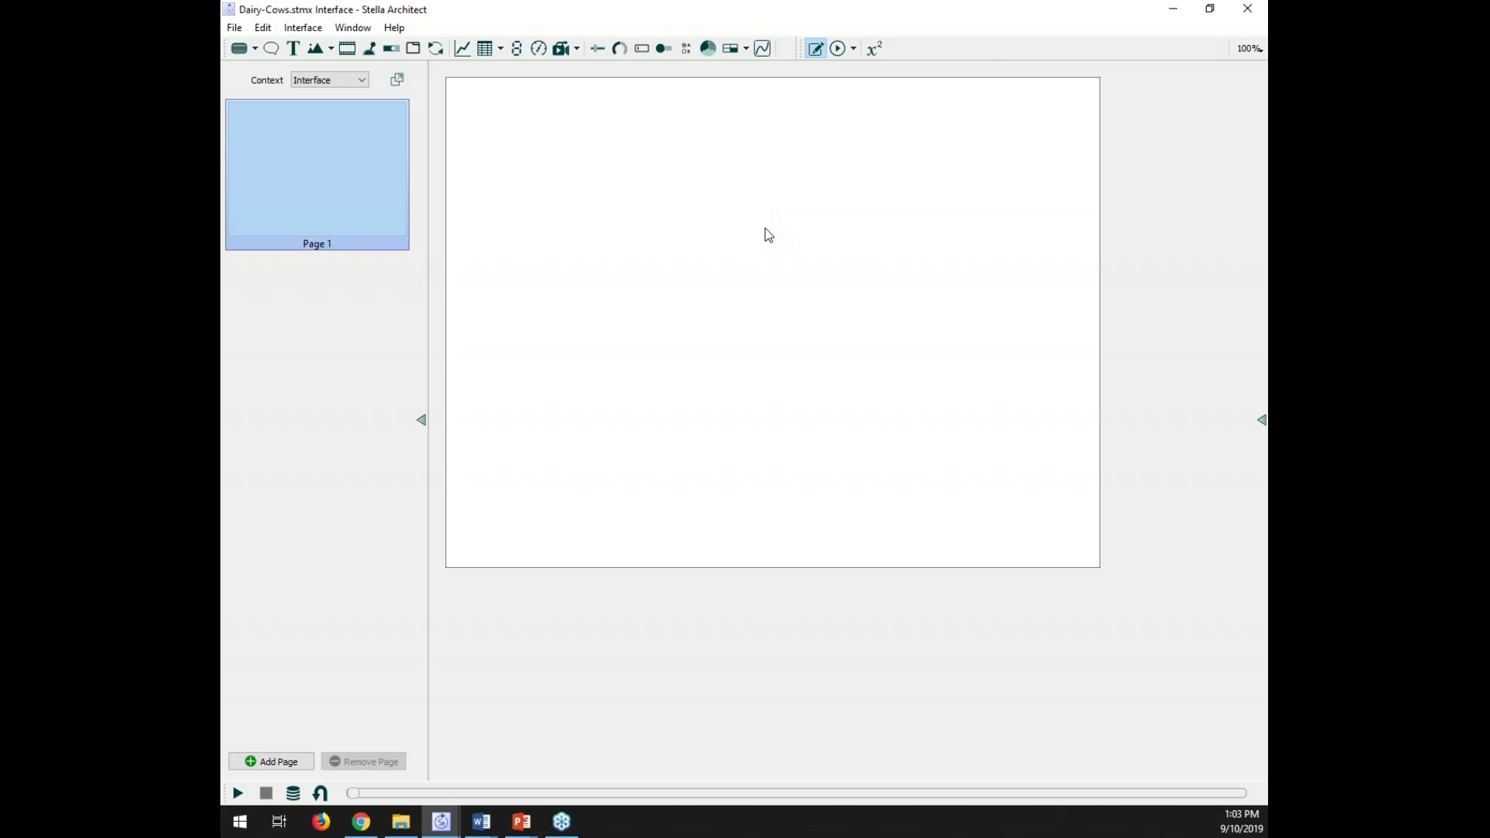
click(761, 229)
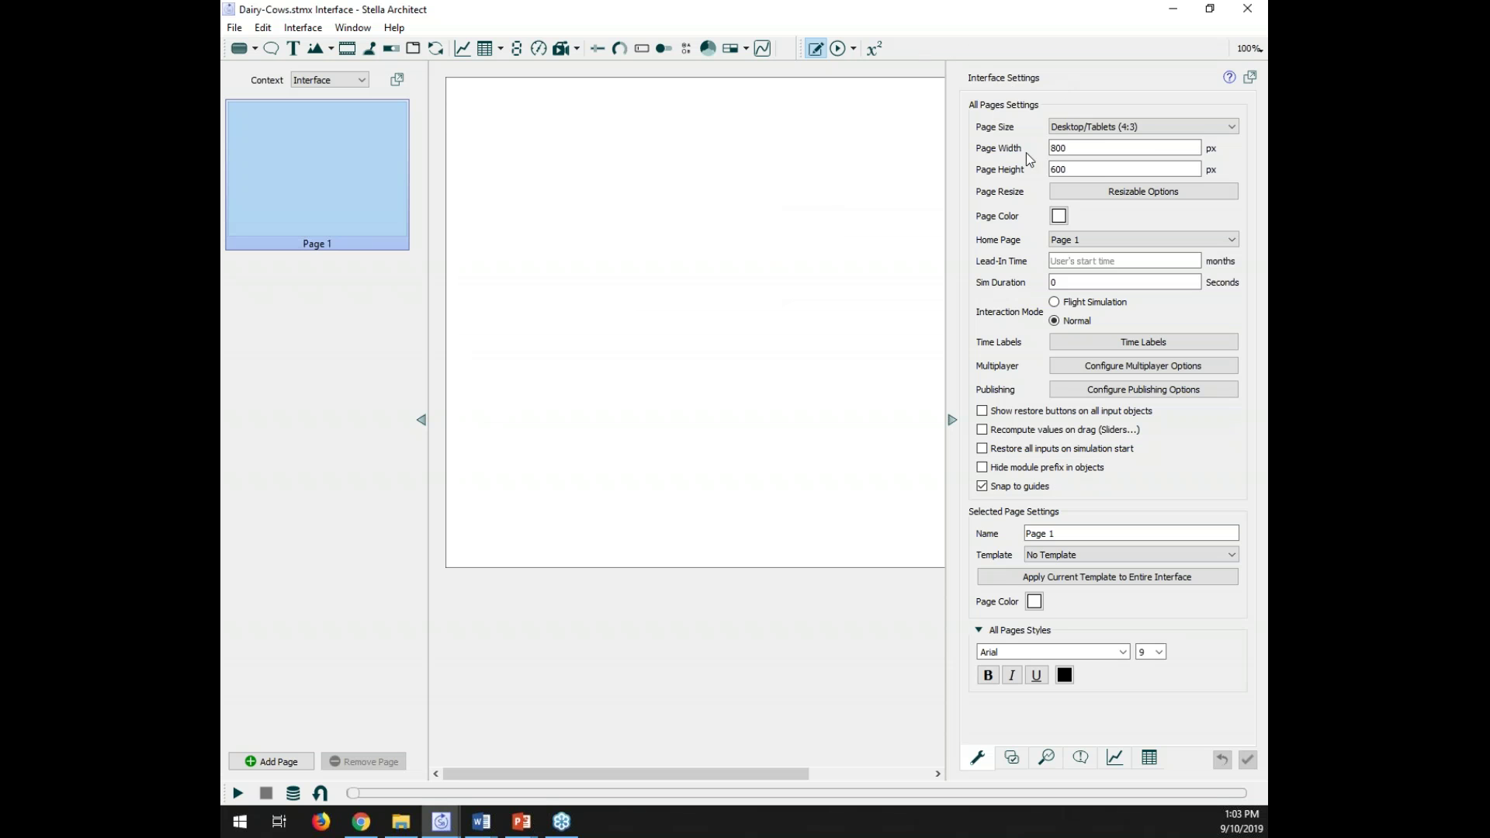
click(1230, 129)
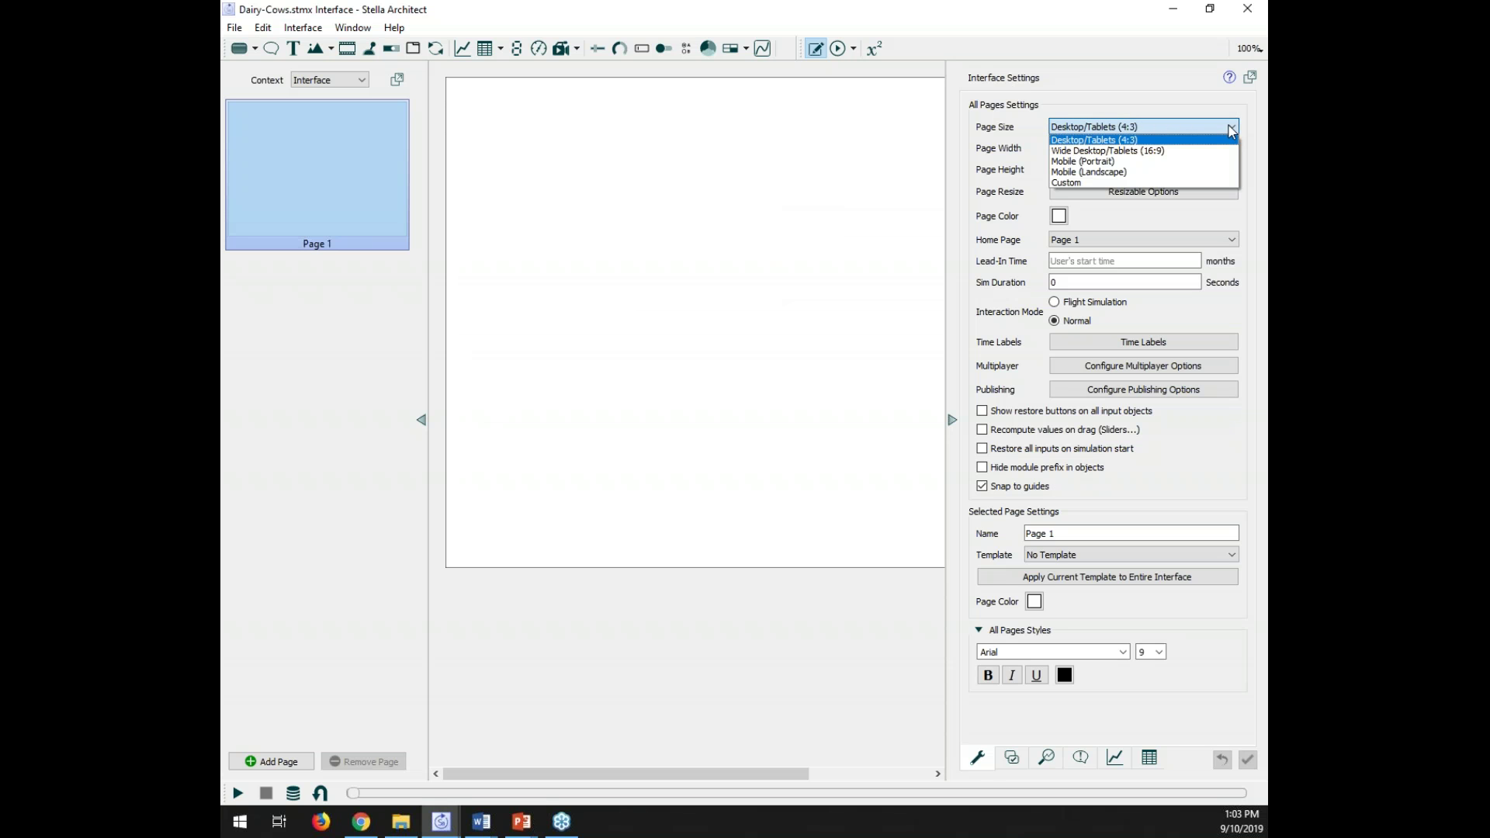
click(1230, 131)
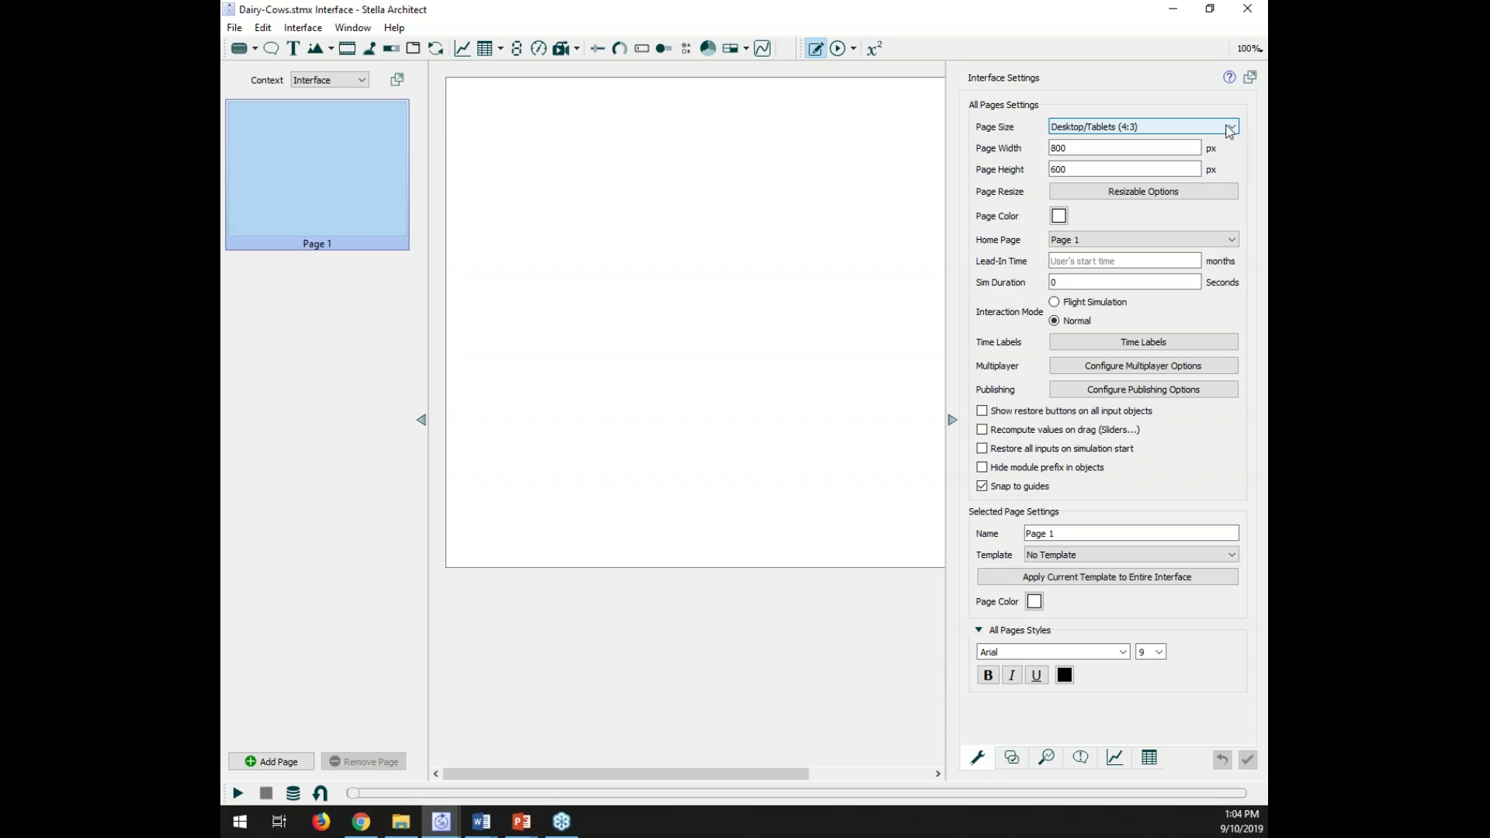
click(952, 421)
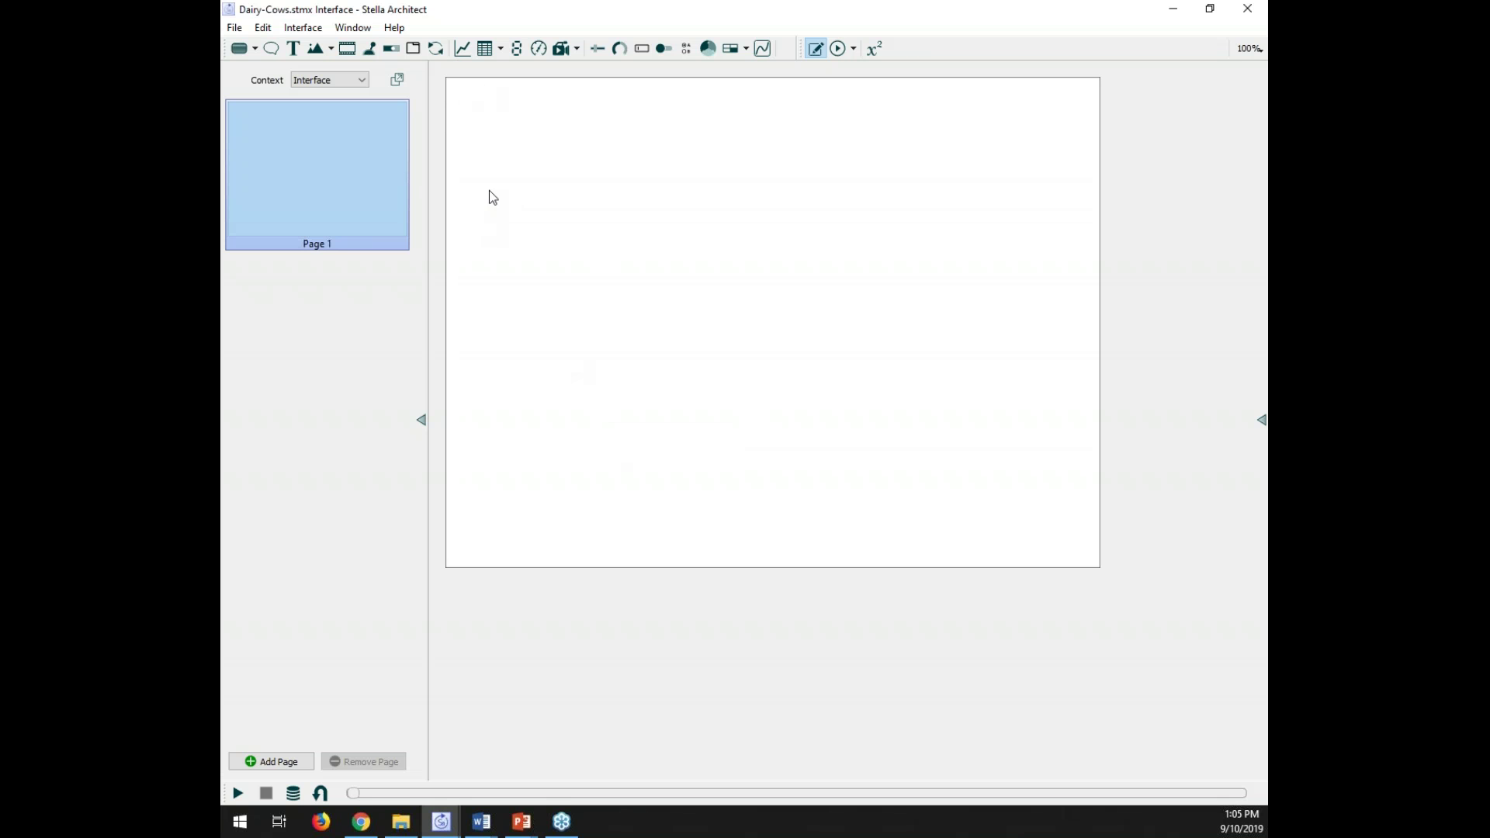
Step: Place an image frame on Page 1 and enlarge it to about 444 by 333 px near the page's upper-left corner
click(316, 53)
click(744, 241)
drag(767, 283, 690, 201)
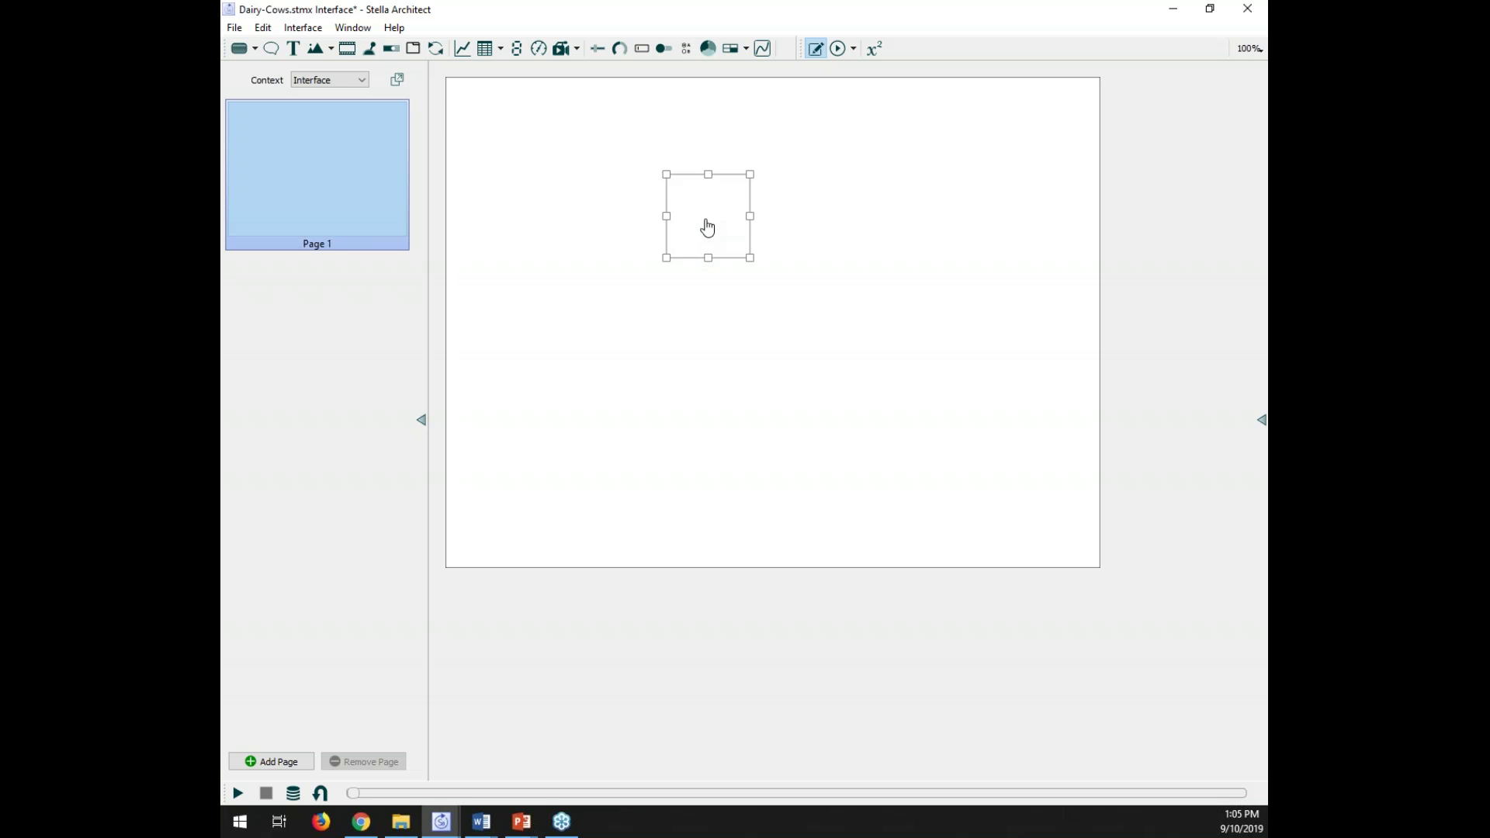
drag(665, 174, 480, 96)
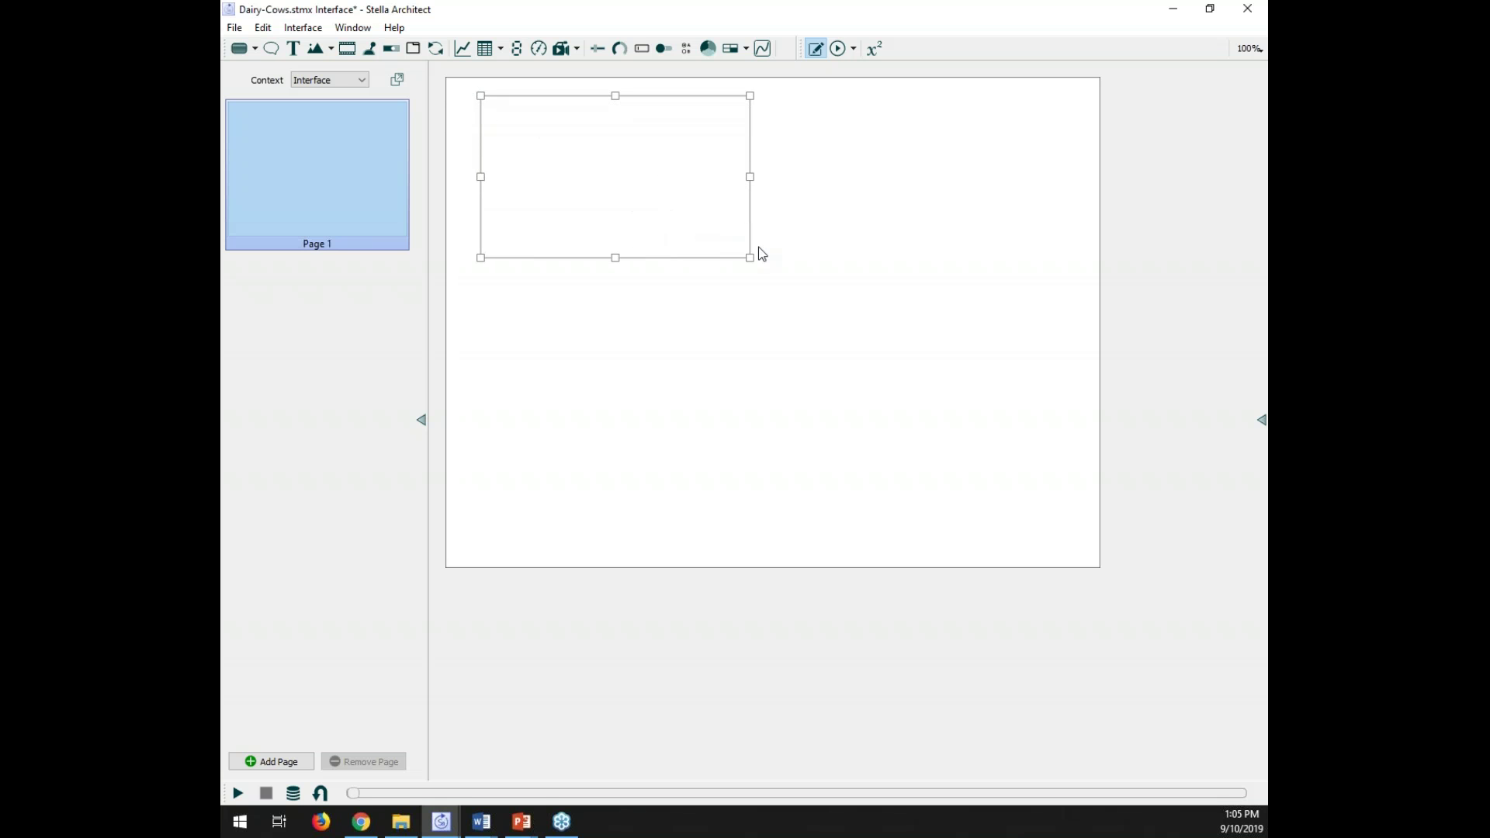
drag(746, 258, 845, 370)
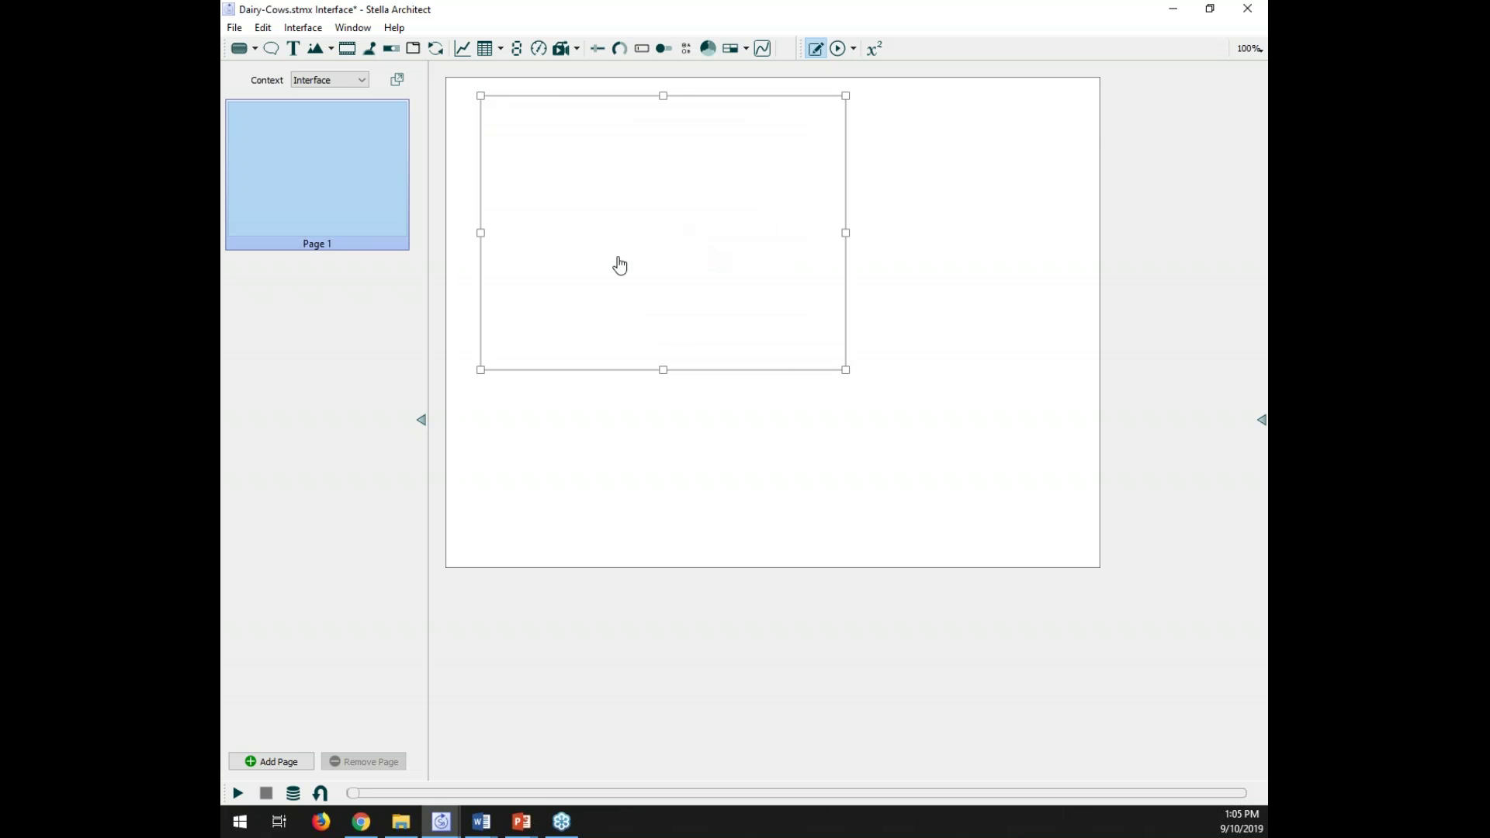
Step: Set the image frame's width to 800 and its height to 600
double_click(674, 210)
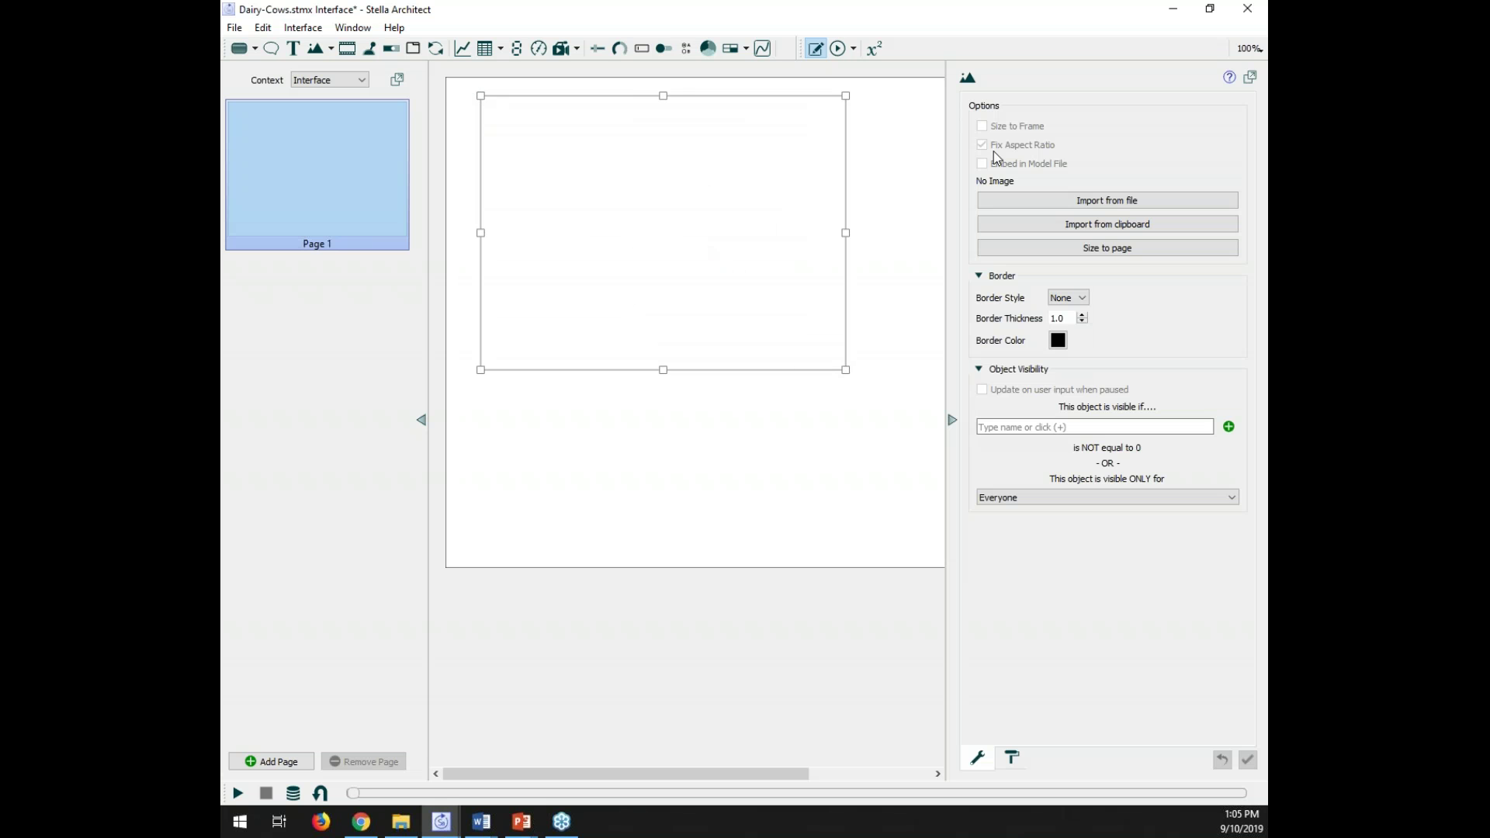
click(1012, 760)
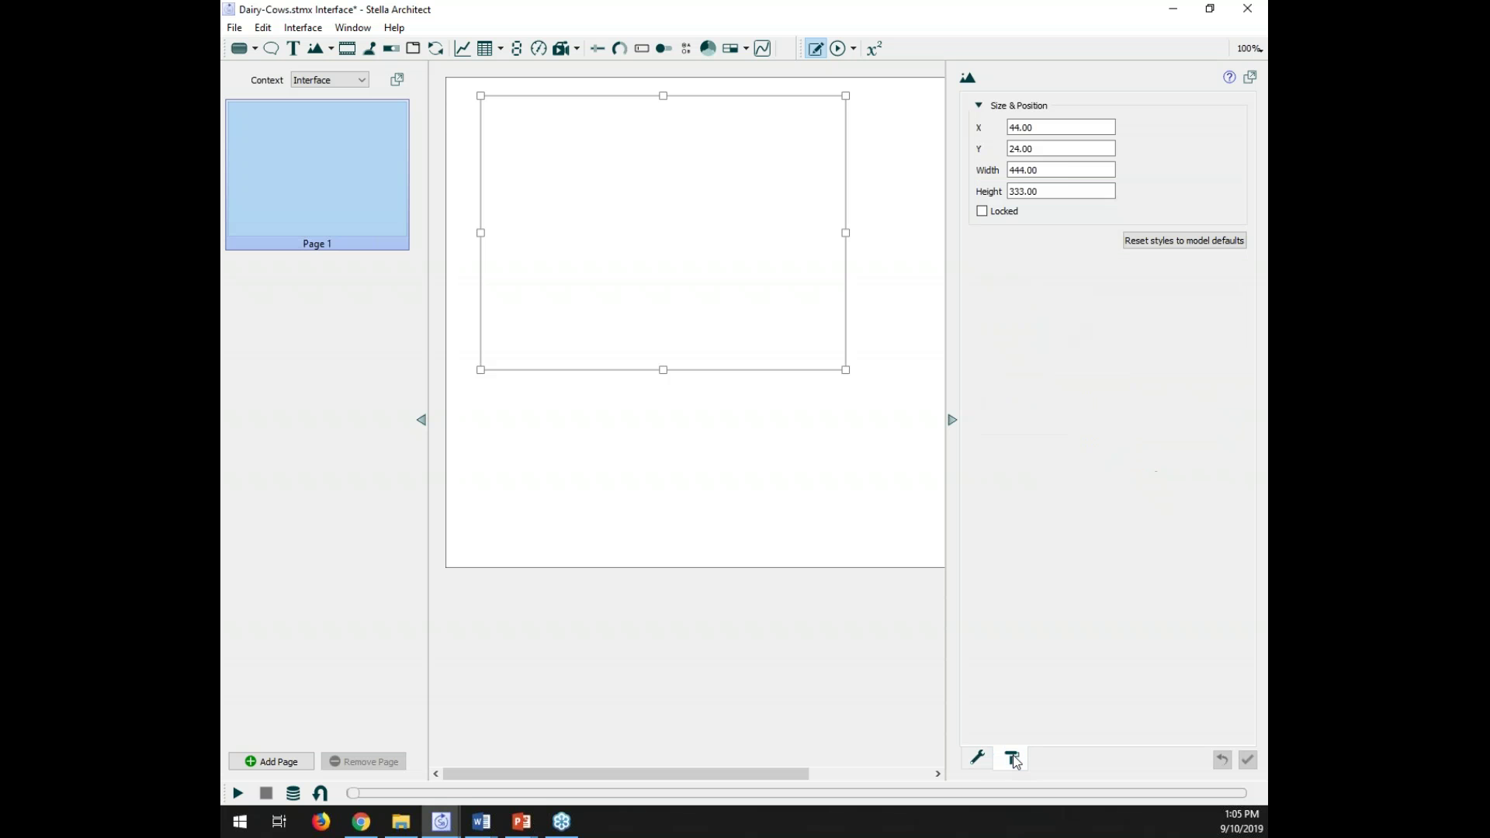
double_click(1066, 168)
text(800)
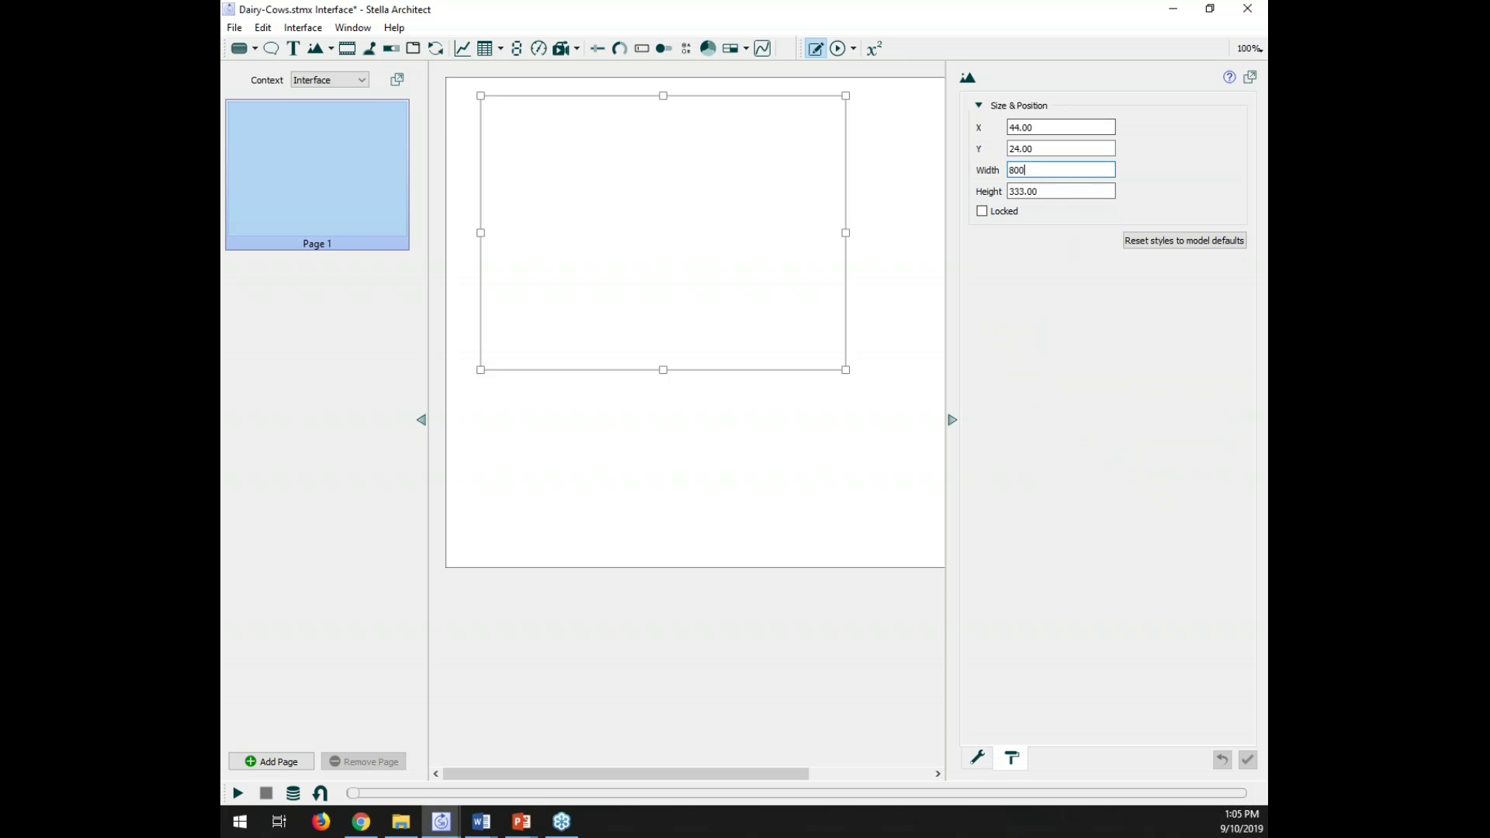
key(Tab)
text(600)
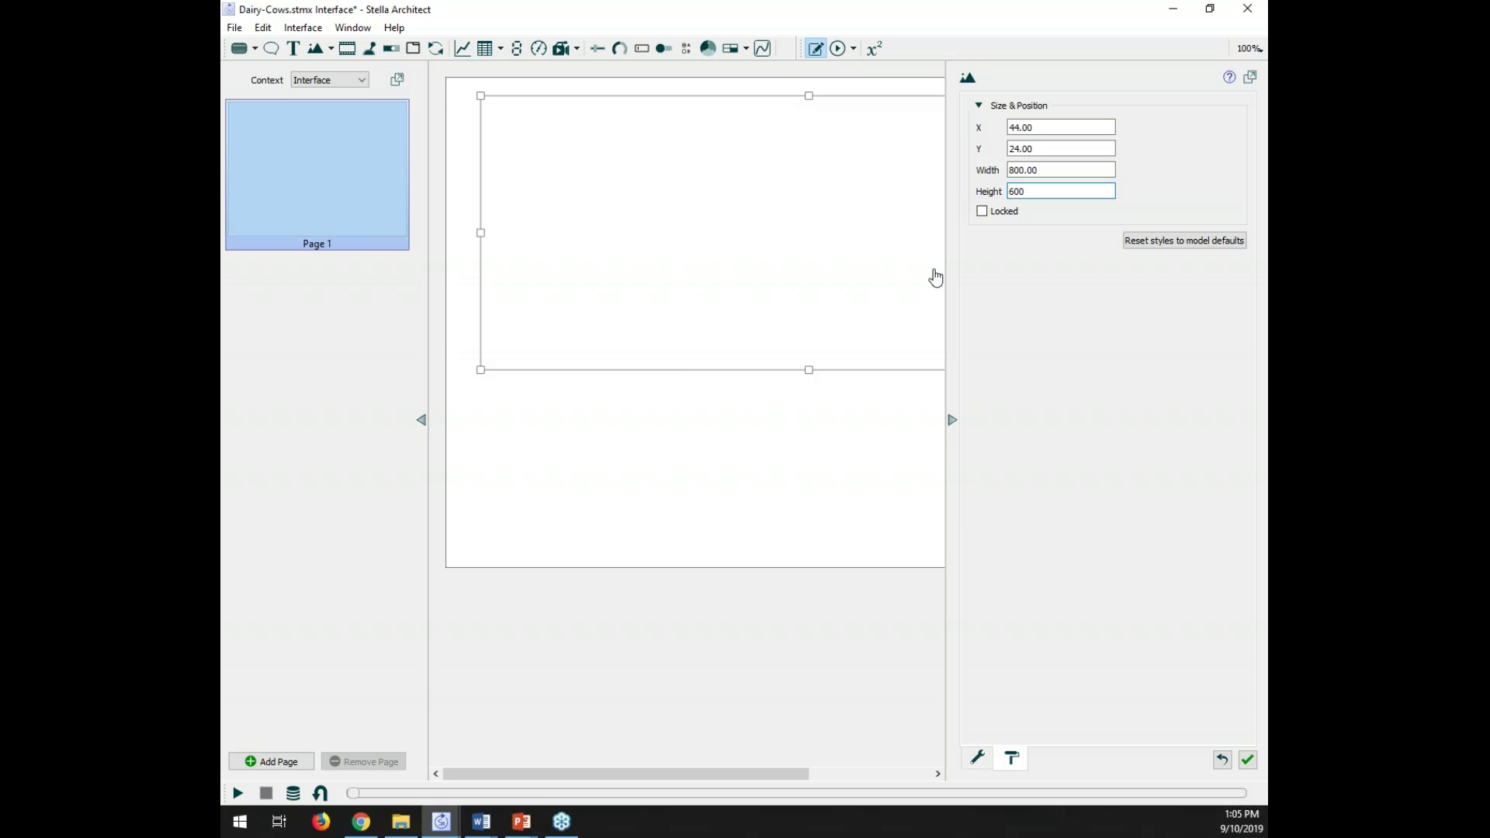
click(805, 297)
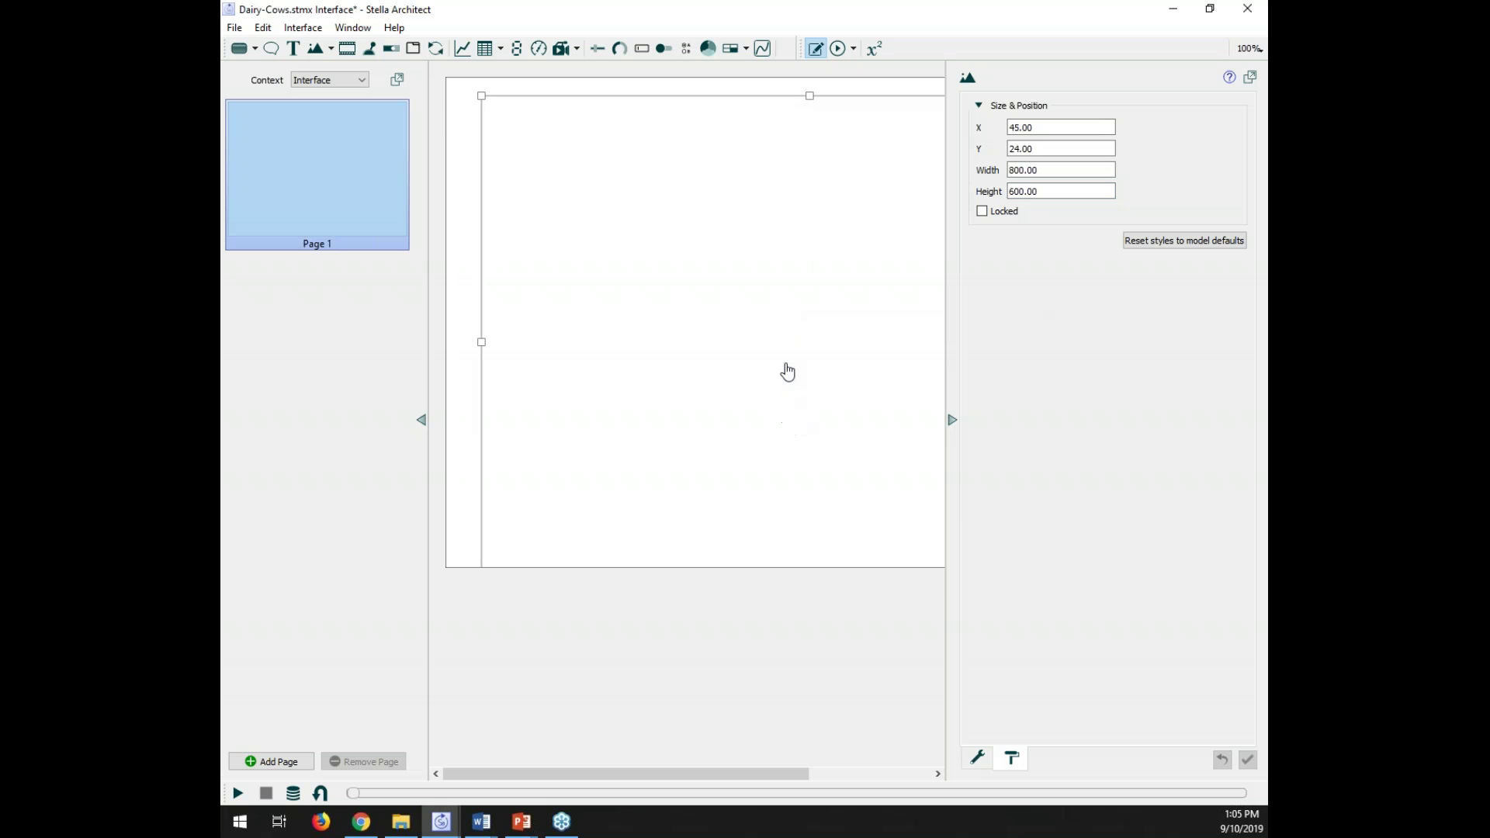
Step: Move the image frame to about X -1, Y -1 so it covers the page, and lock its size and position
drag(778, 359, 748, 343)
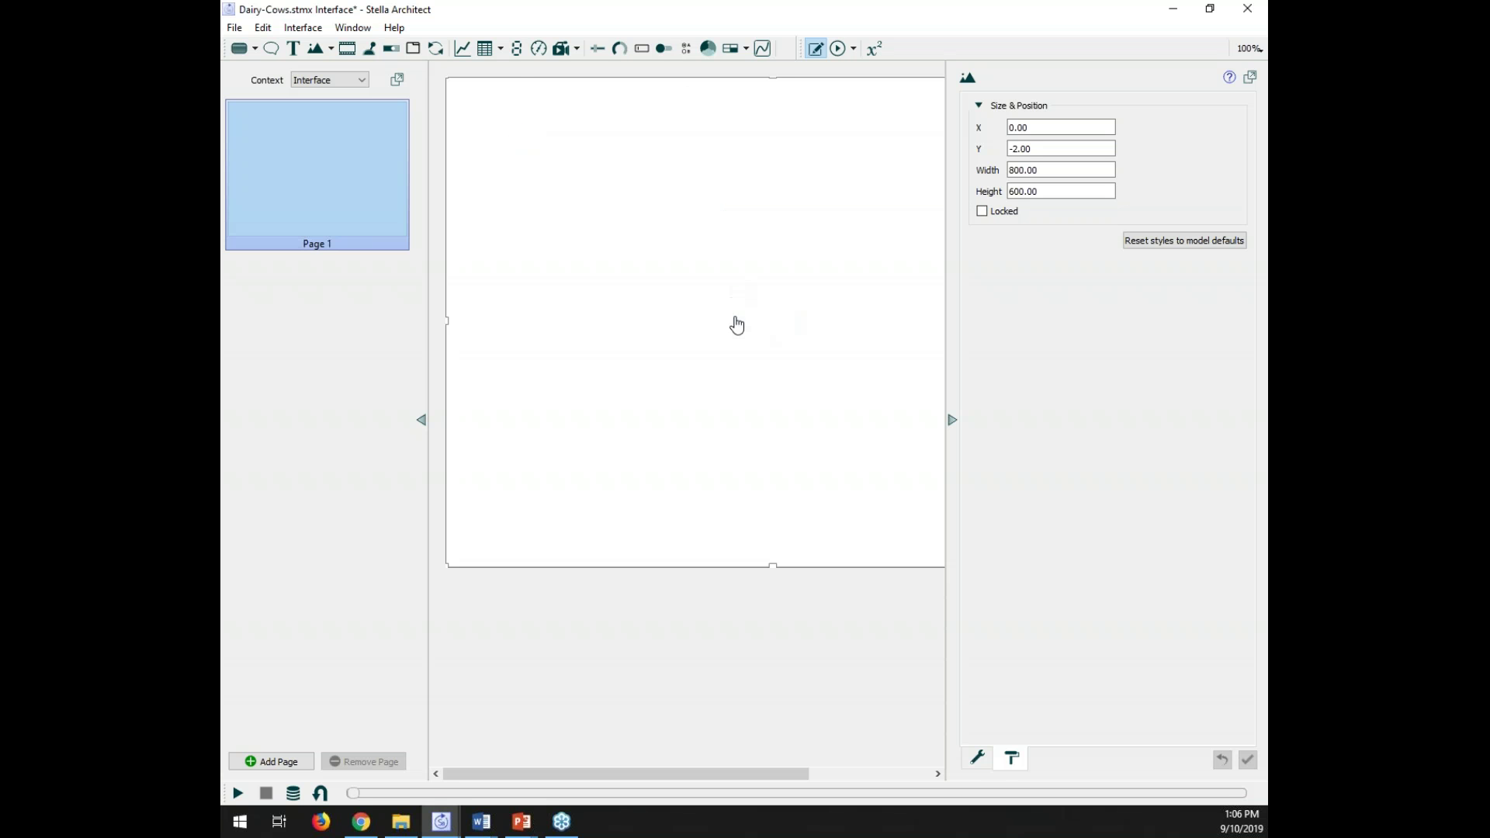
mouse_move(735, 336)
mouse_down()
mouse_move(784, 662)
mouse_move(745, 352)
mouse_move(731, 346)
mouse_up()
click(981, 212)
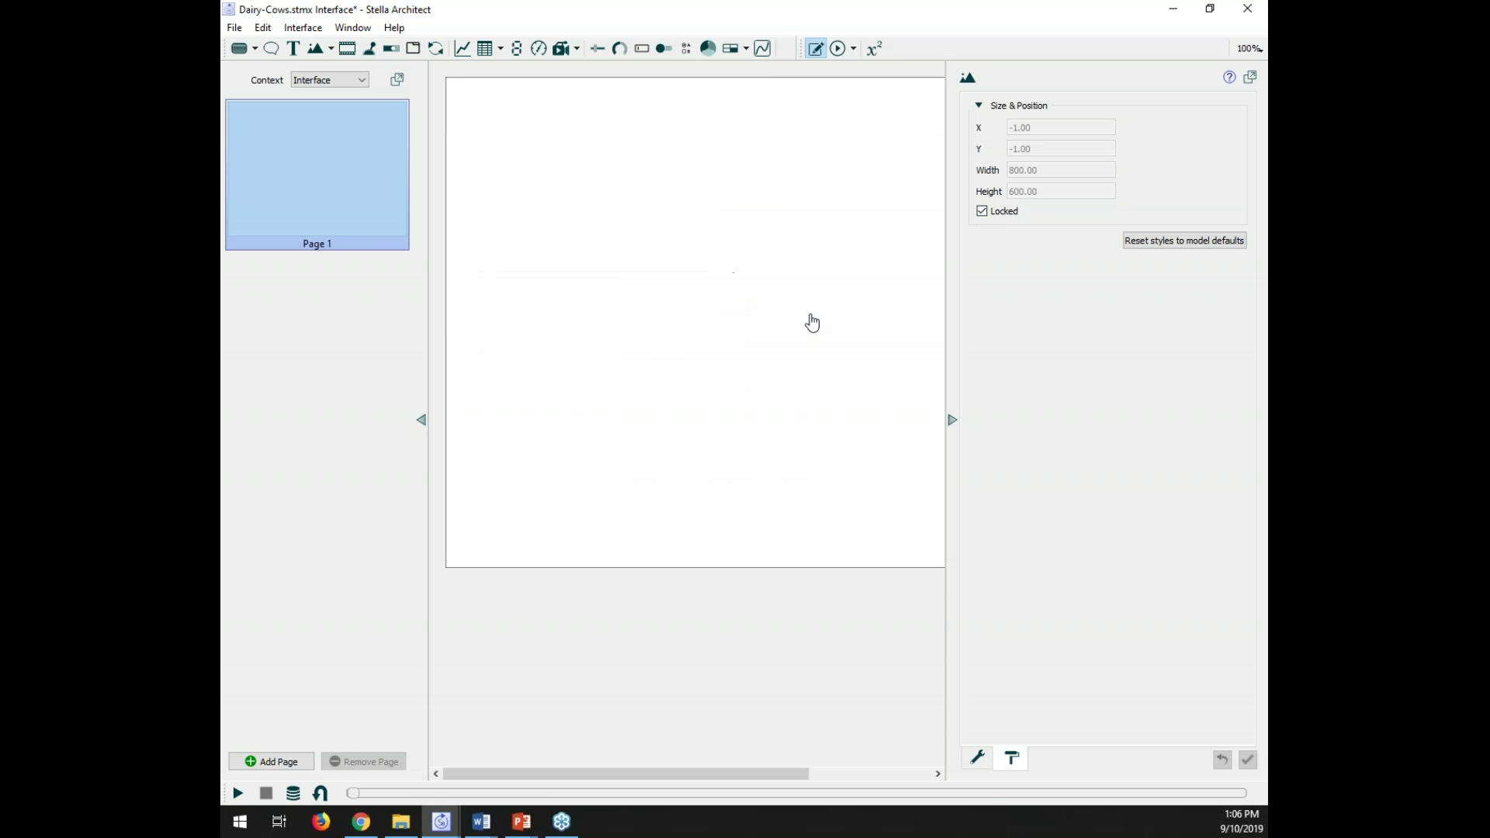
Step: Import the agriculture-banner1 picture from the TA TIME folder into the image frame
click(978, 760)
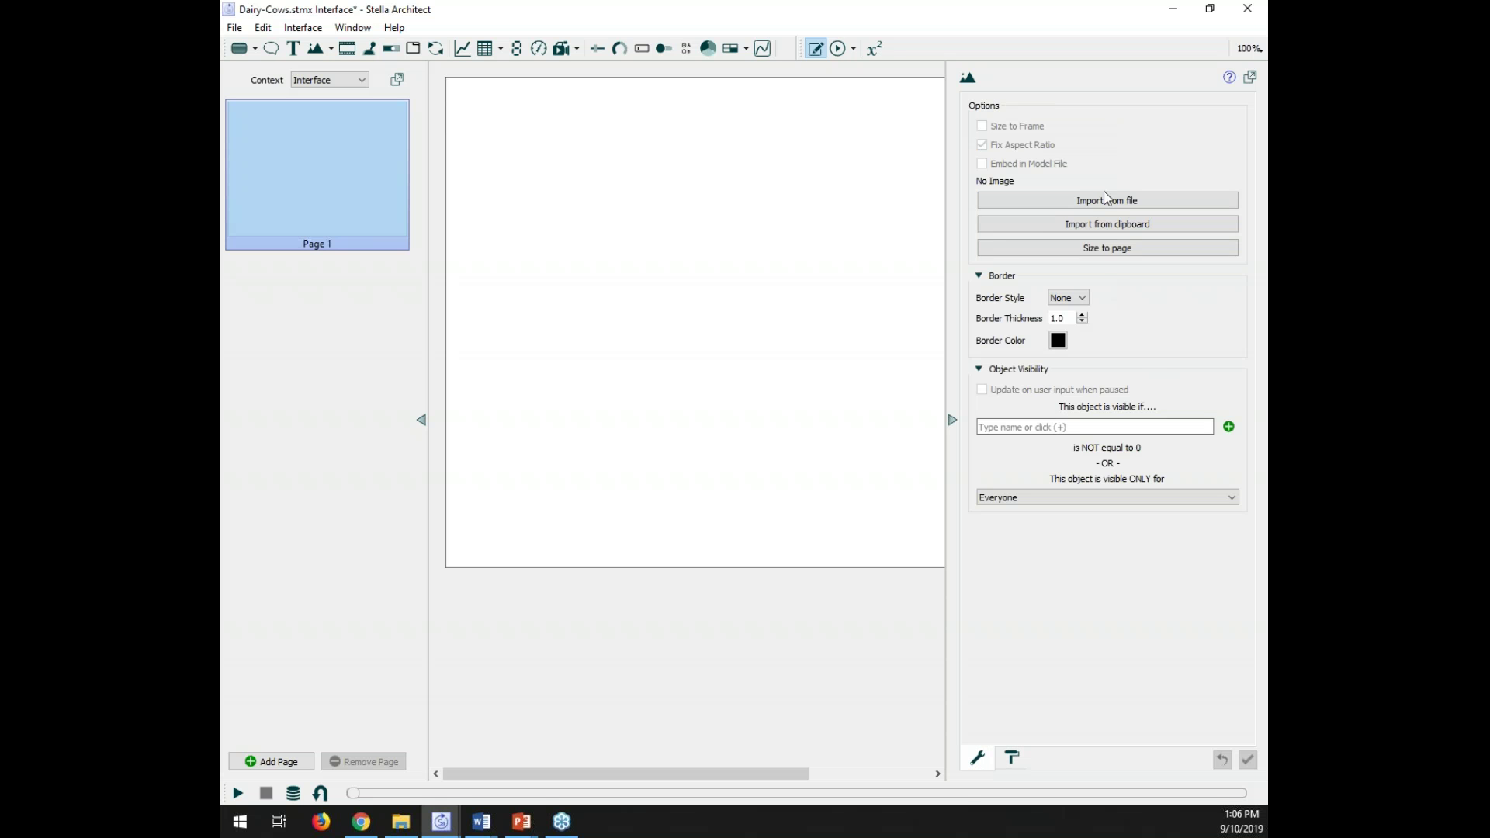
click(1063, 203)
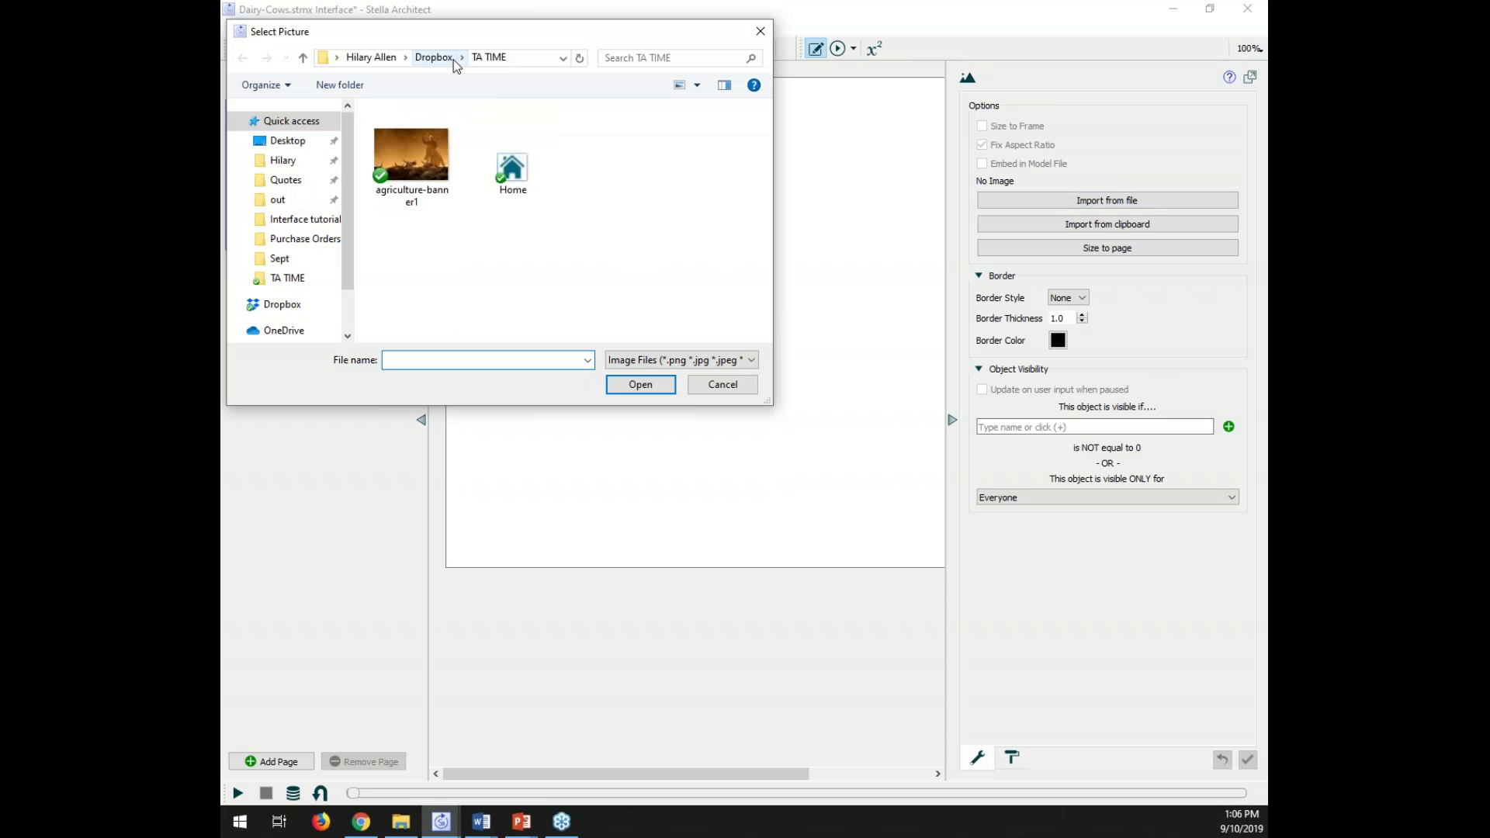
double_click(416, 165)
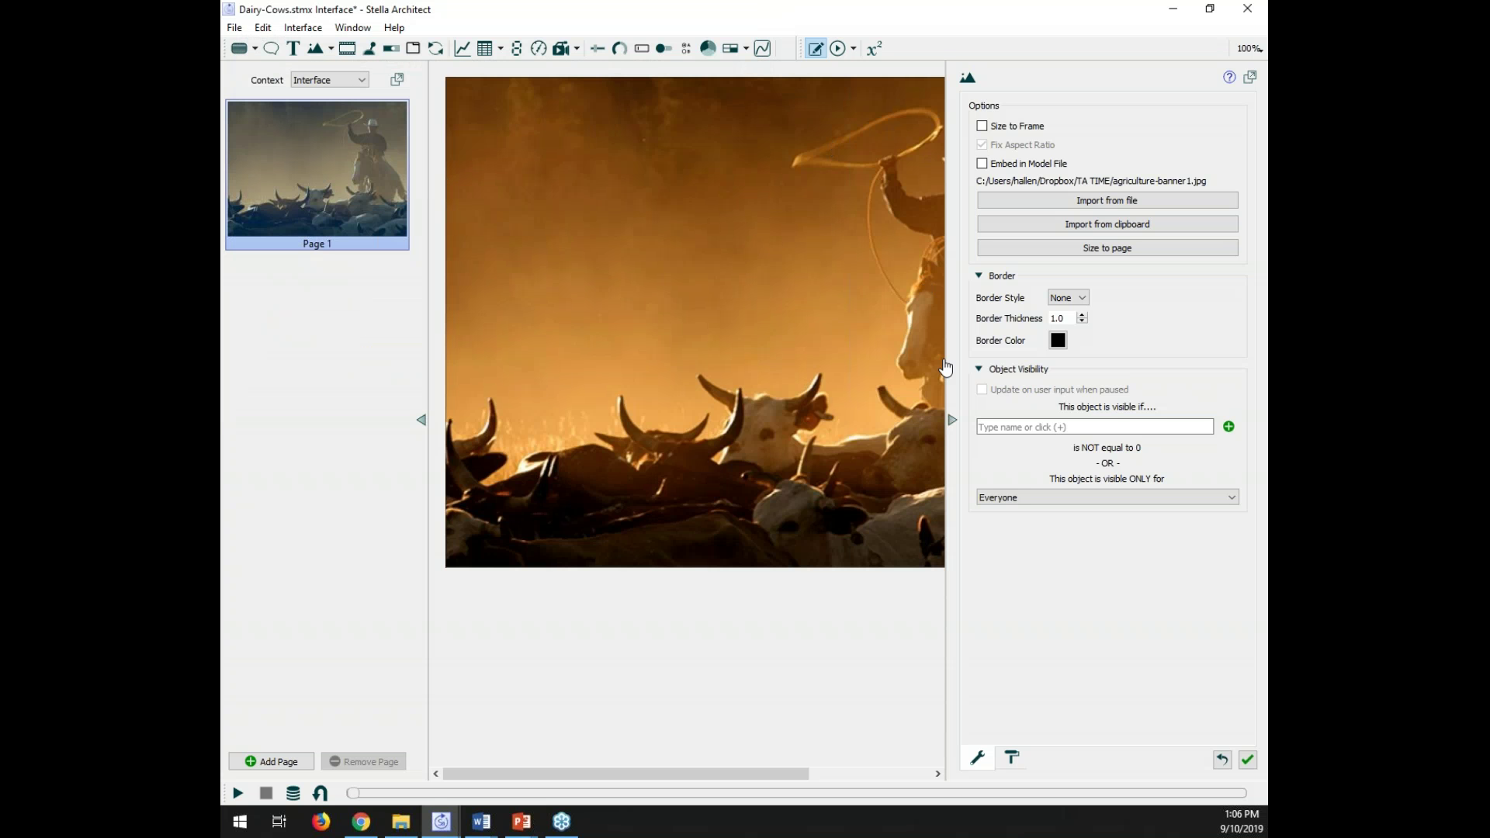
click(952, 420)
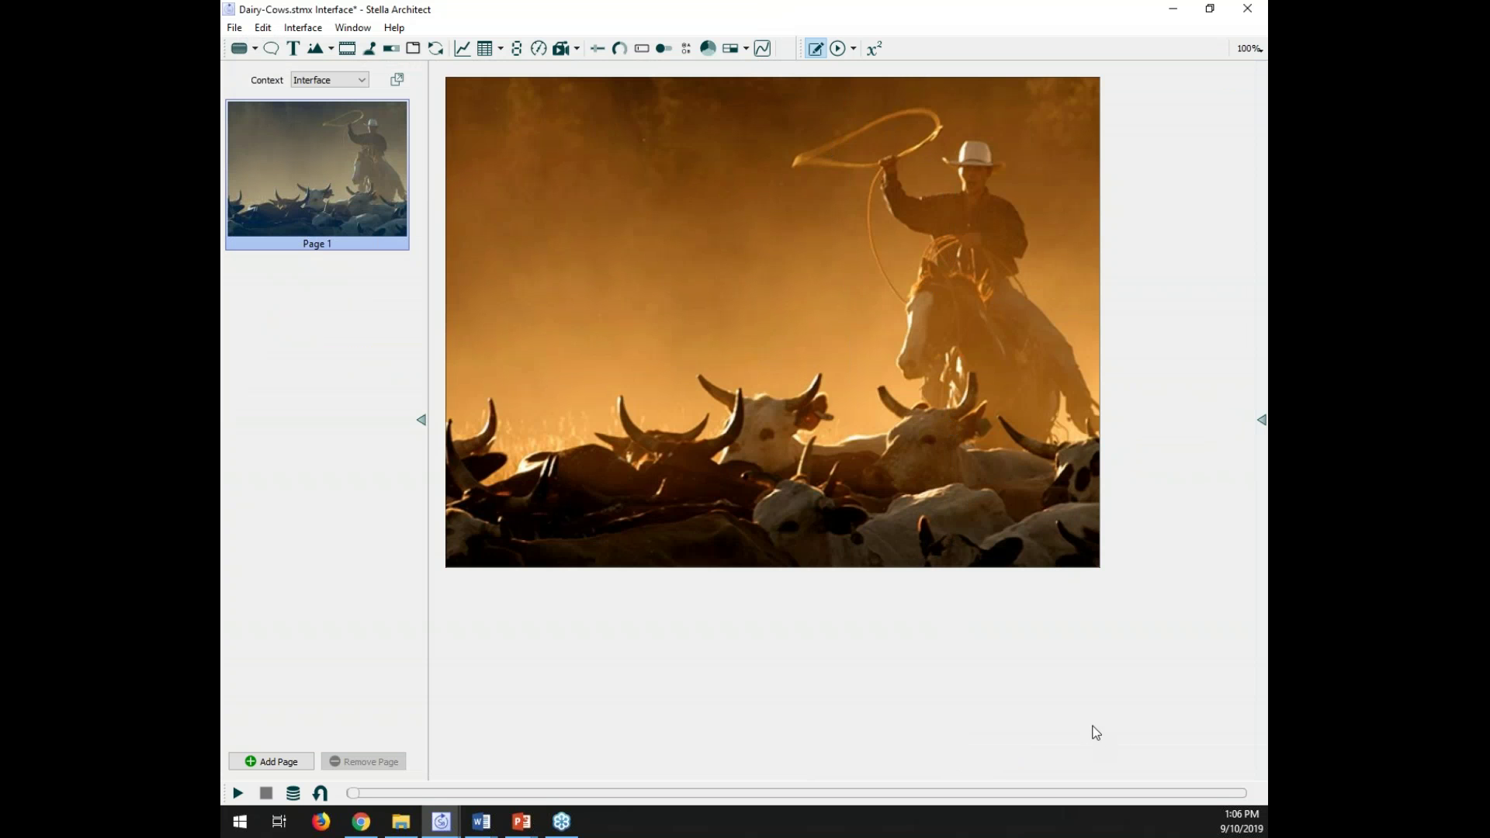
Step: Add a text box over the upper-left part of the picture reading "Interface building tutorial"
click(293, 51)
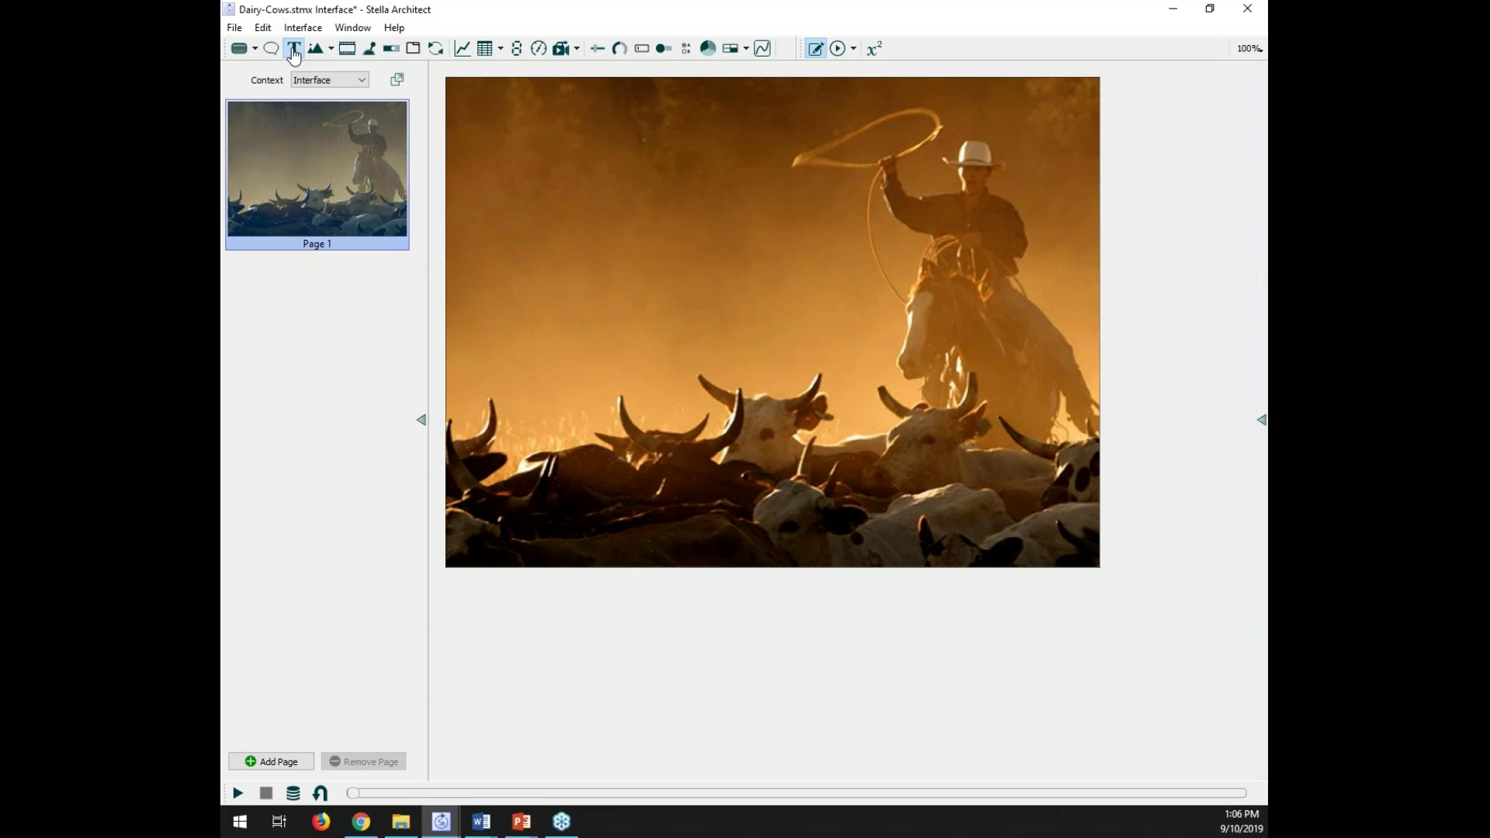
click(516, 130)
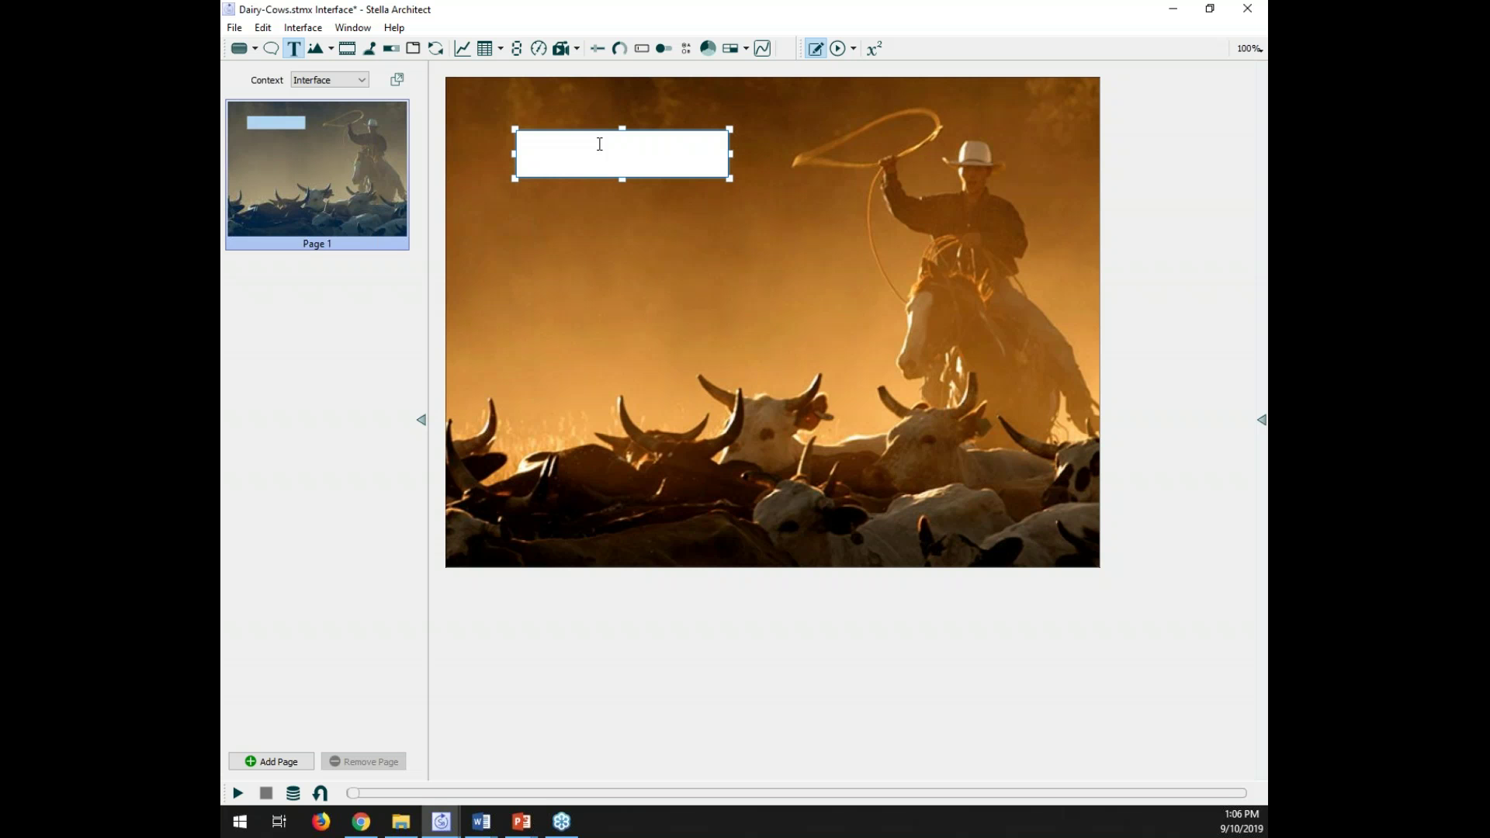
text(Interface building tutorial)
click(664, 212)
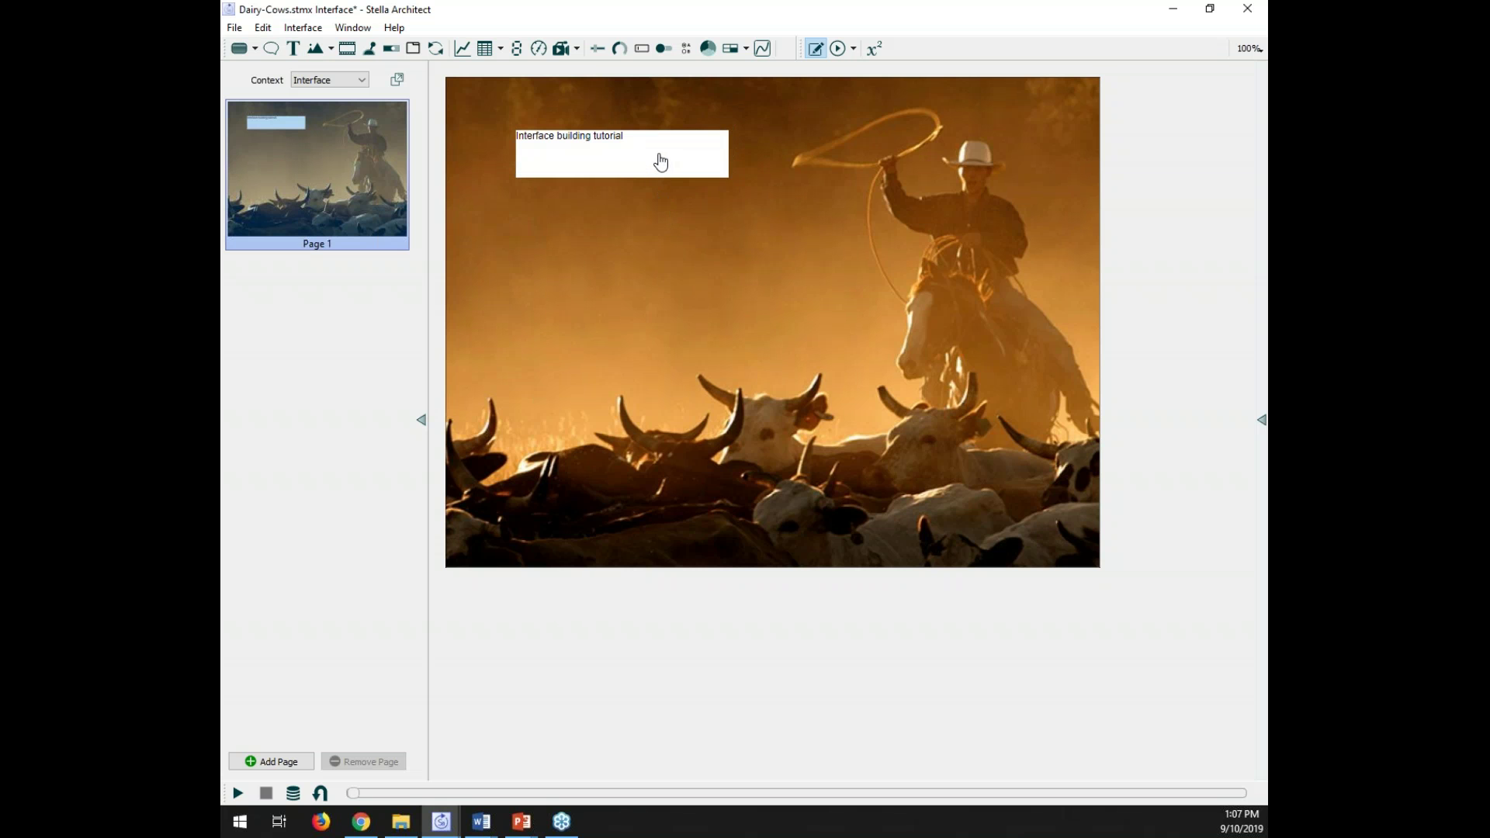
Step: Switch the title text box from plain text to rich text
double_click(660, 161)
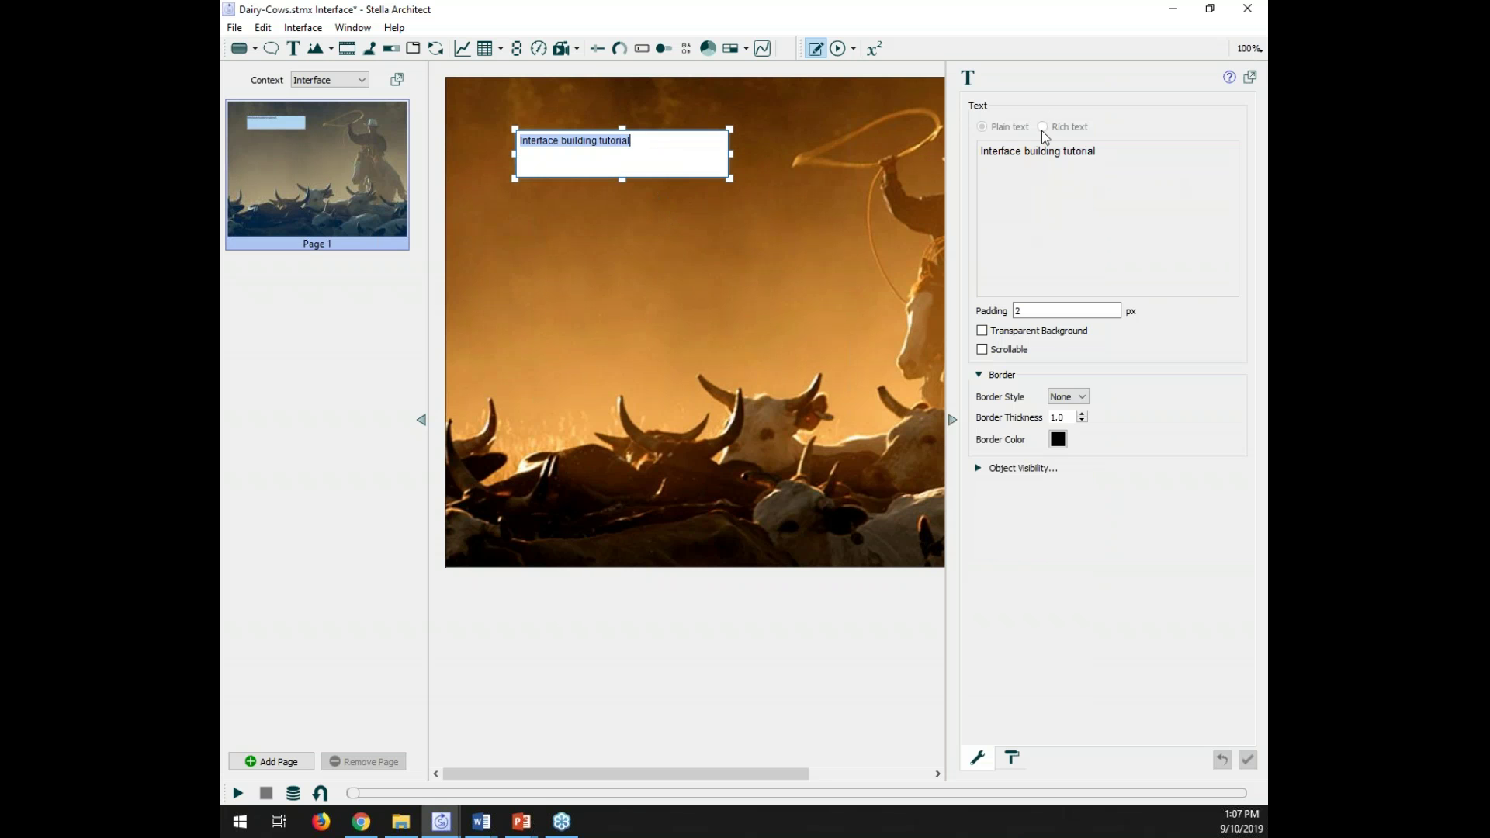
click(1068, 216)
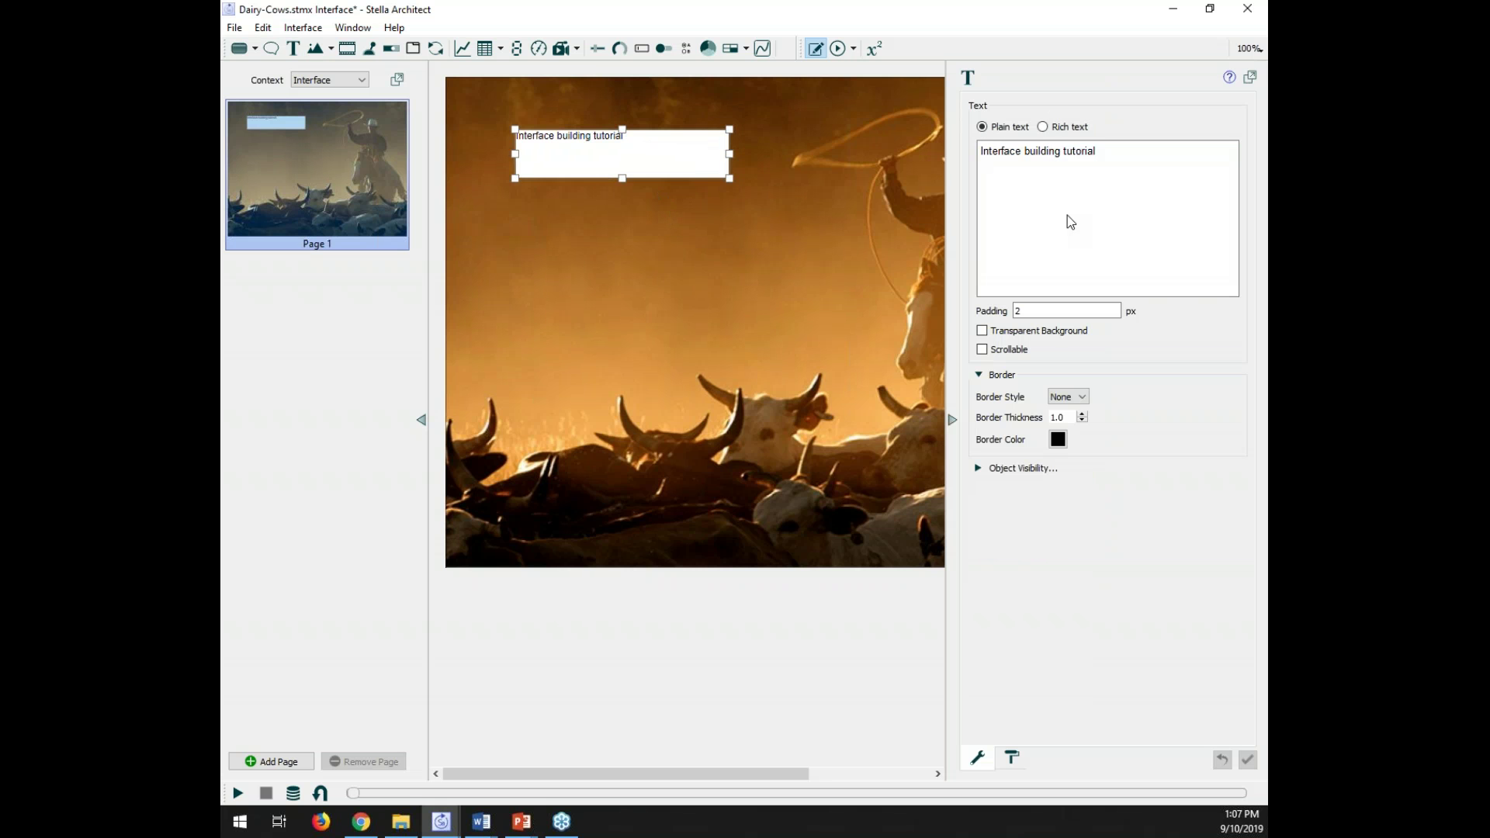
click(1042, 126)
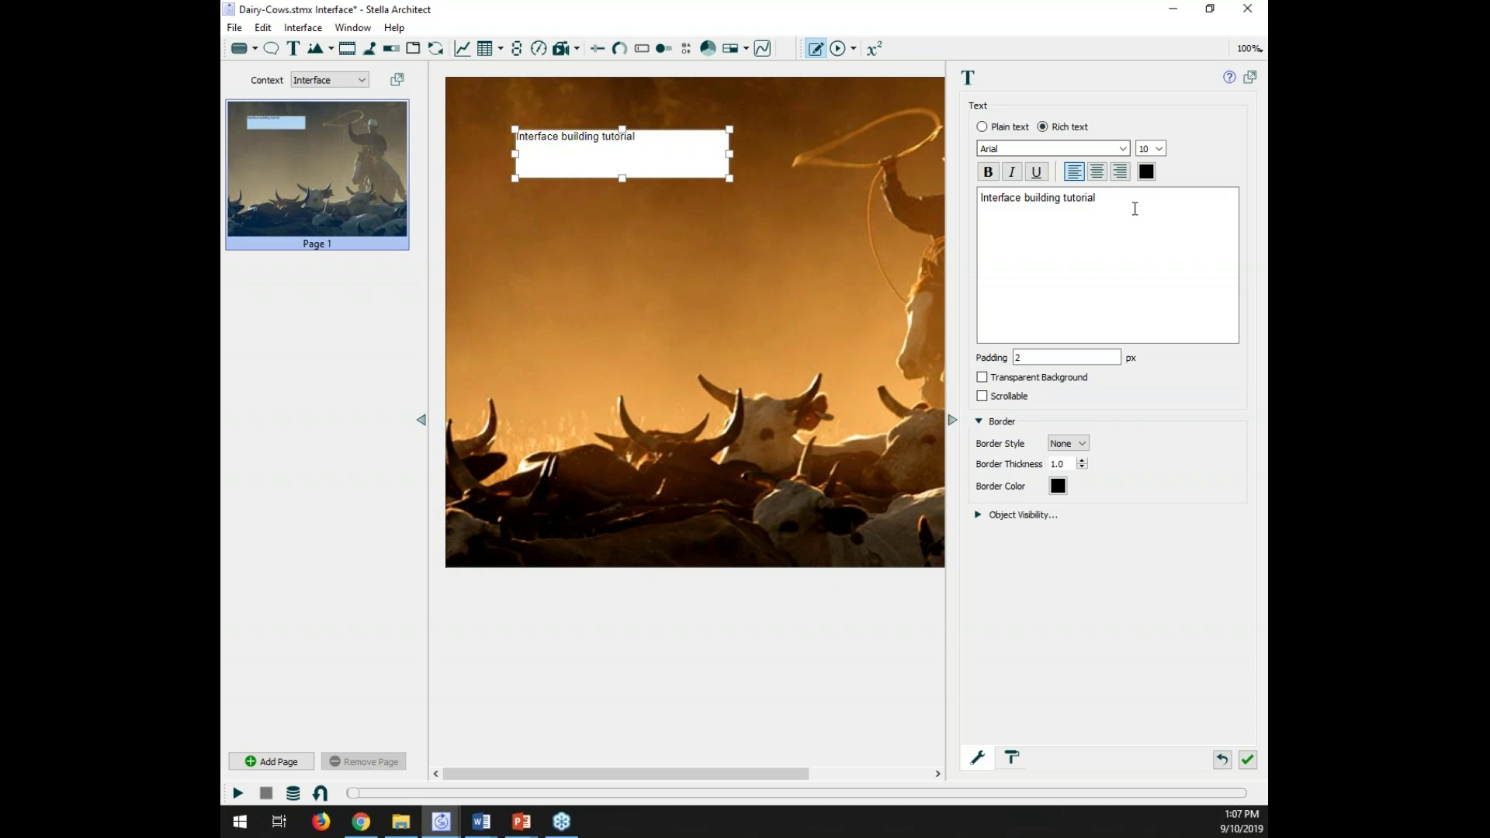
Step: Format the whole "Interface building tutorial" text in Arial Black at size 20, keeping its black colour
drag(1096, 198, 979, 199)
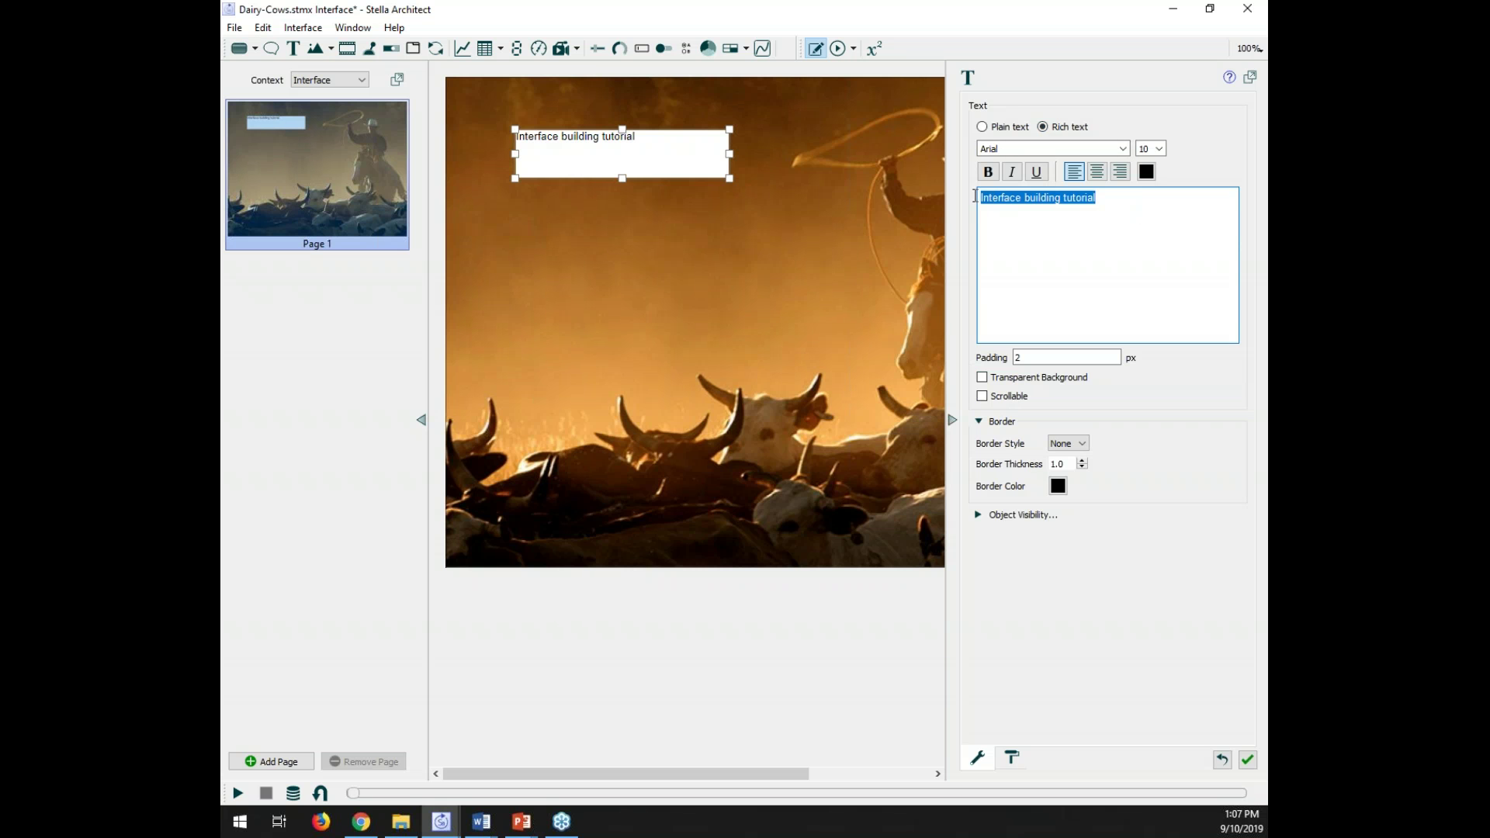
click(1123, 148)
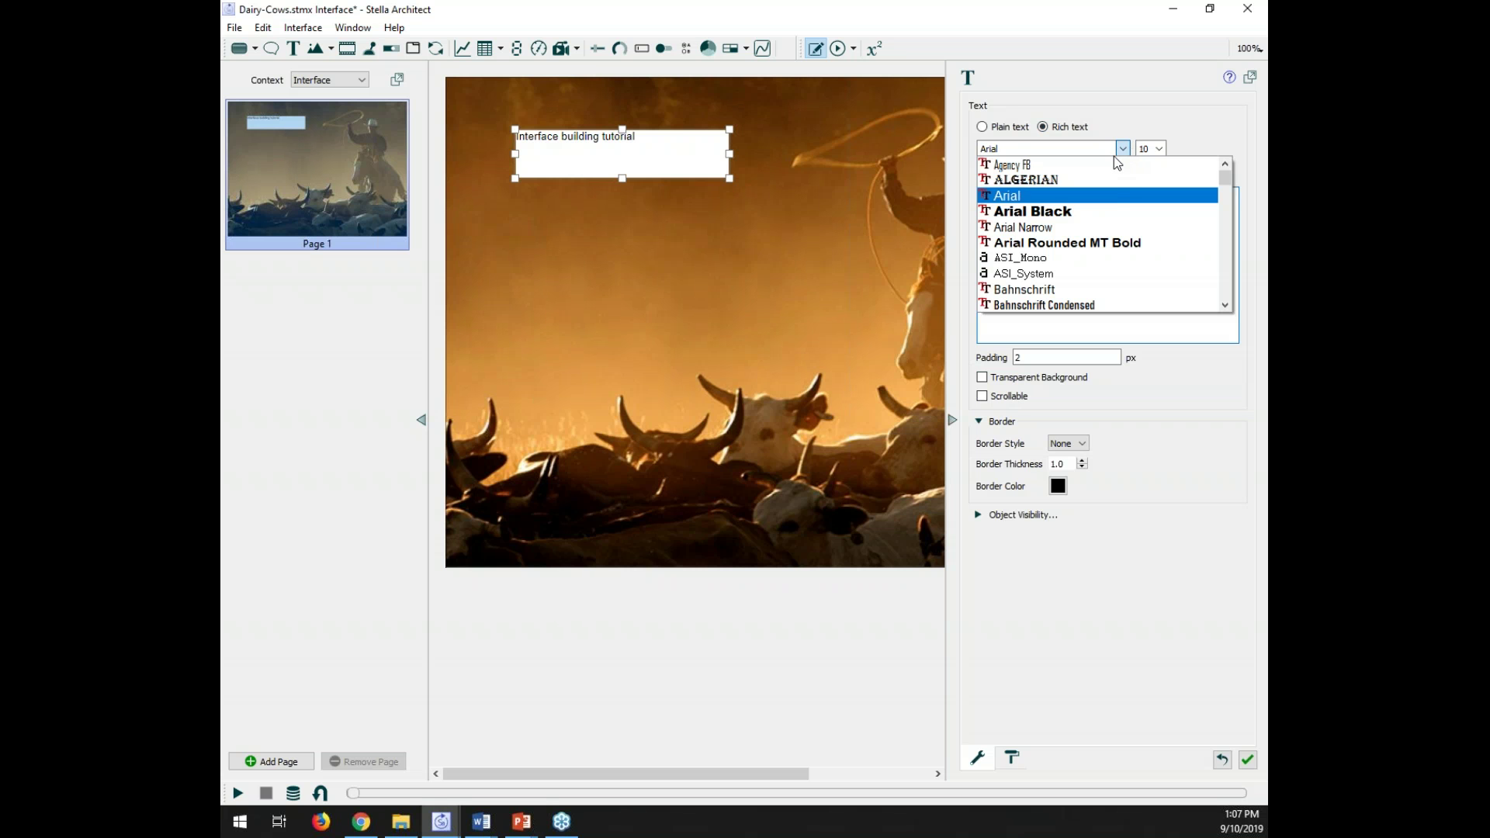
click(1072, 211)
click(1161, 149)
click(1157, 258)
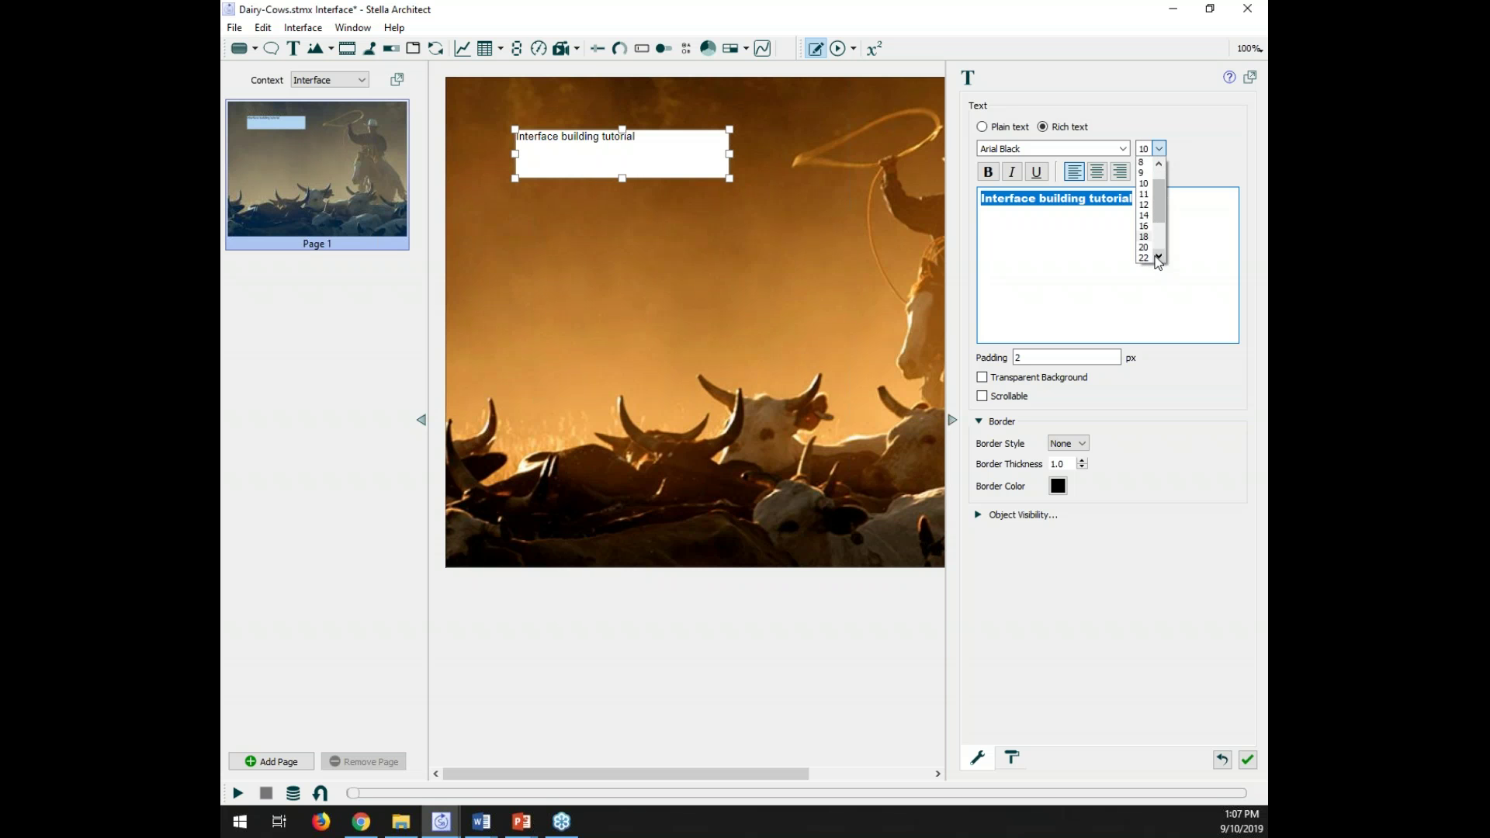
click(1146, 249)
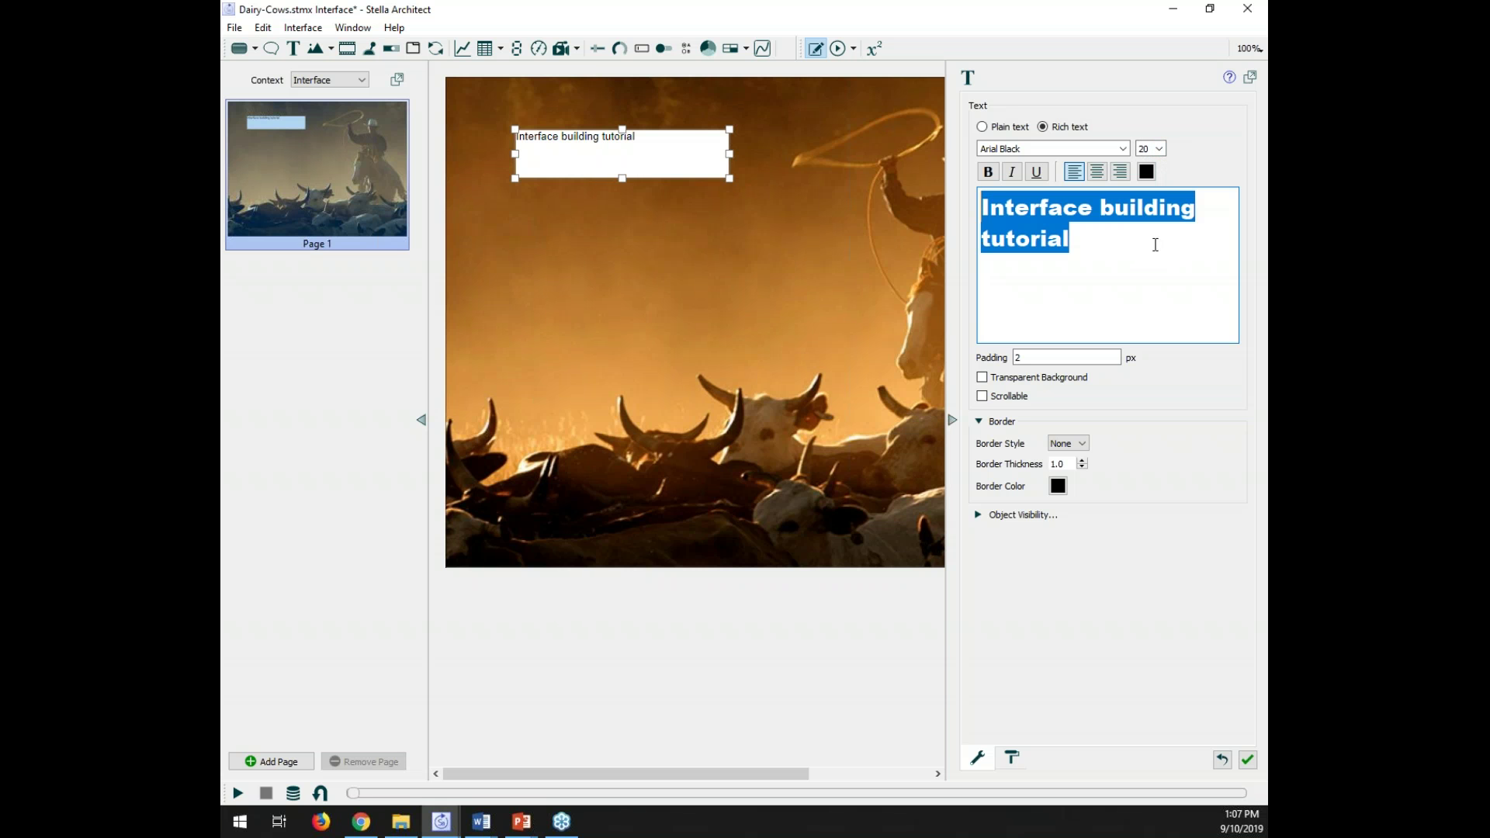
click(1146, 172)
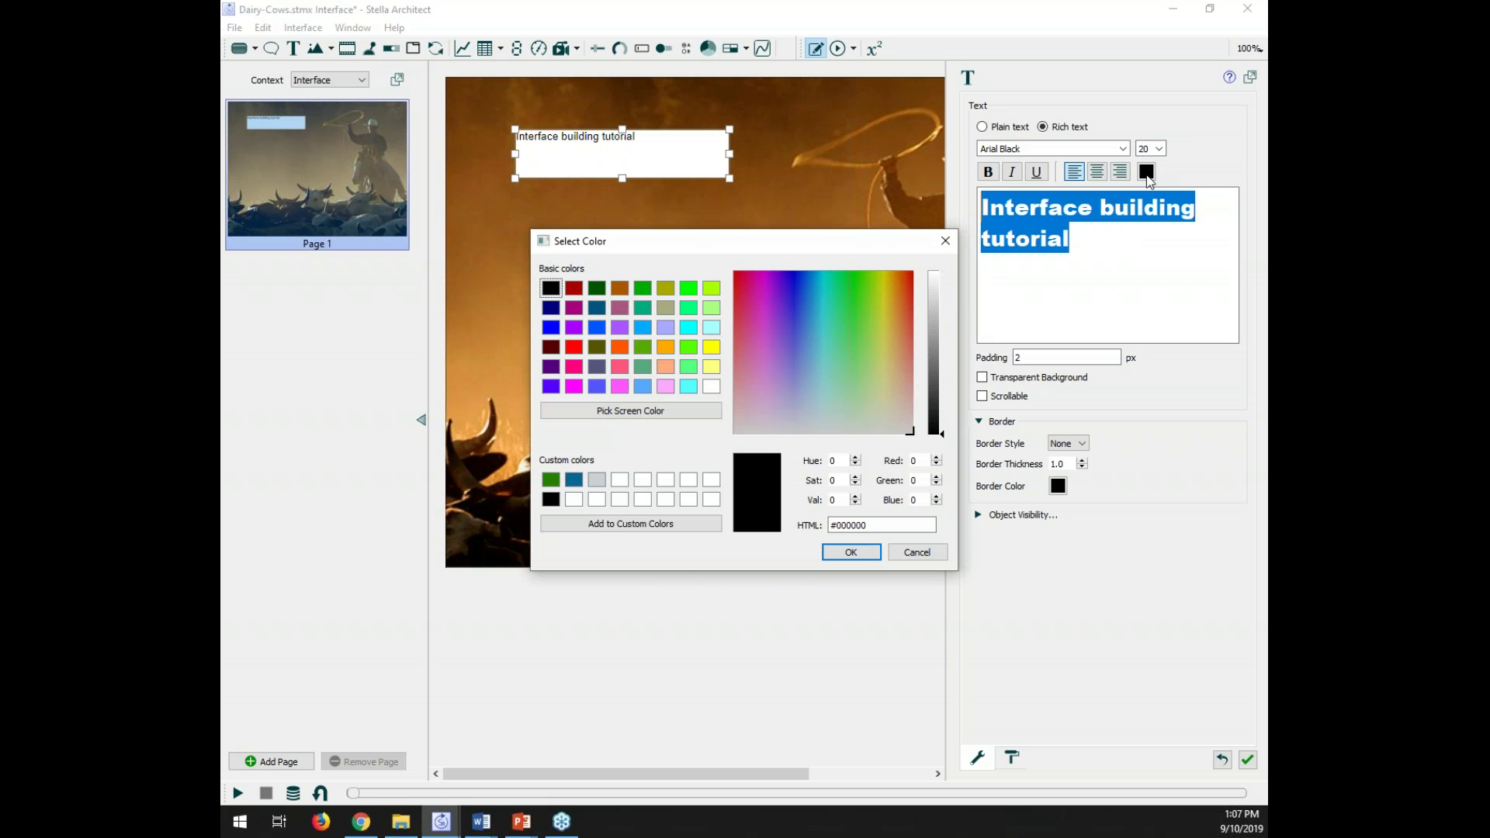
click(948, 245)
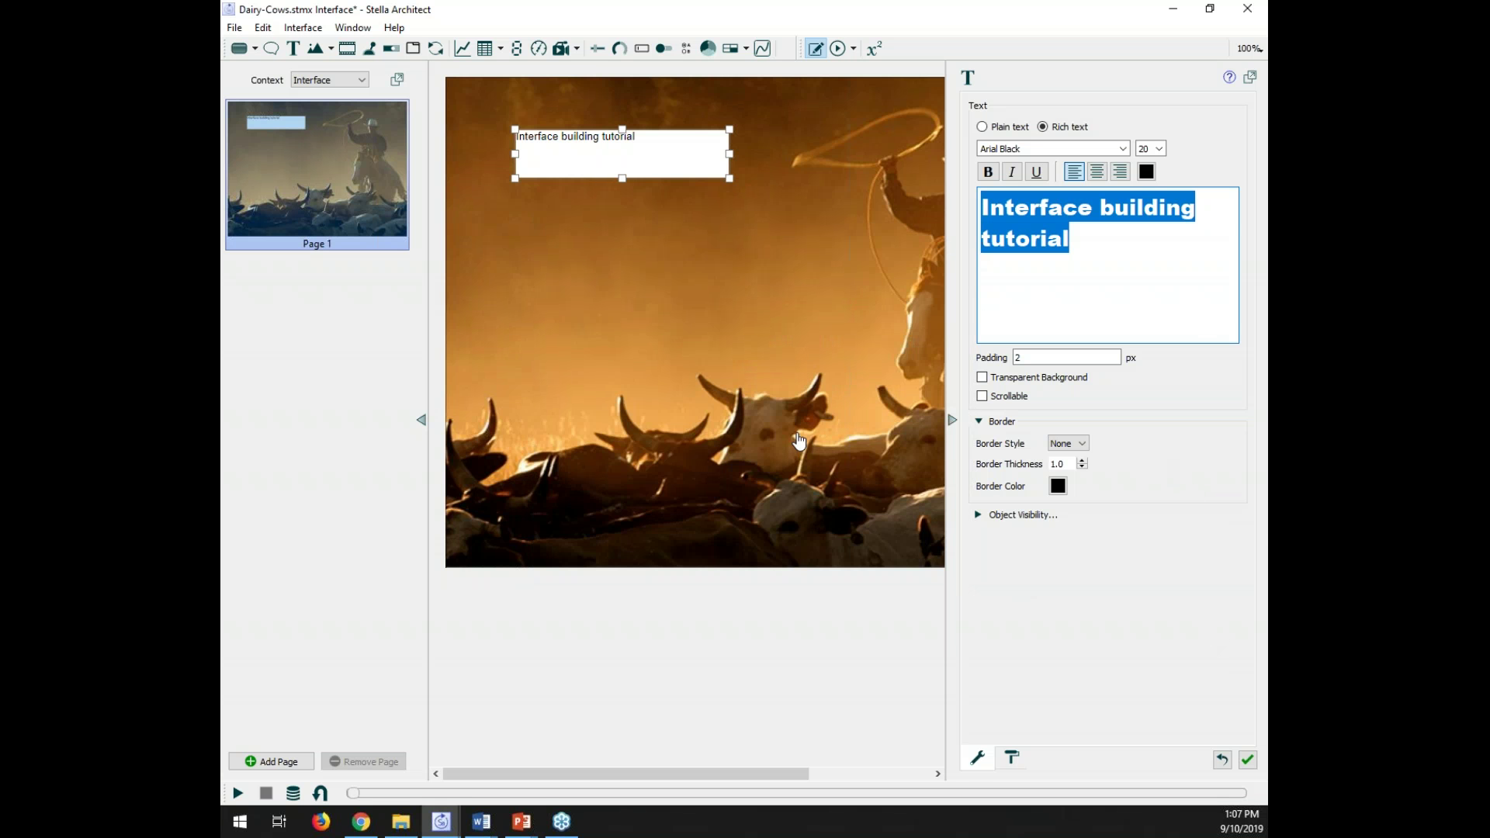
click(799, 441)
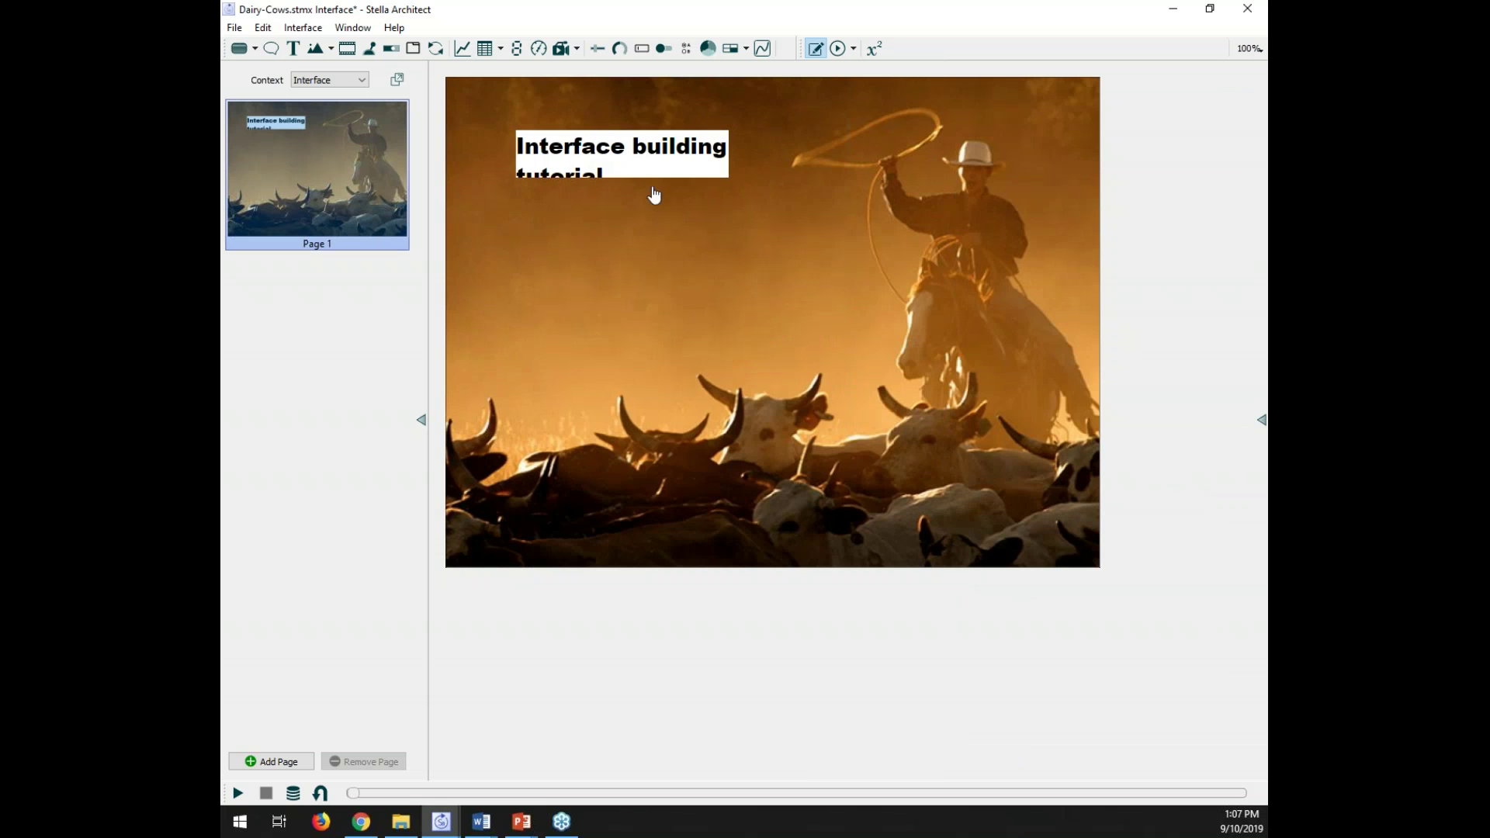
Step: Widen the title text box so the title fits on one line and move it closer to the page's upper-left corner
click(655, 160)
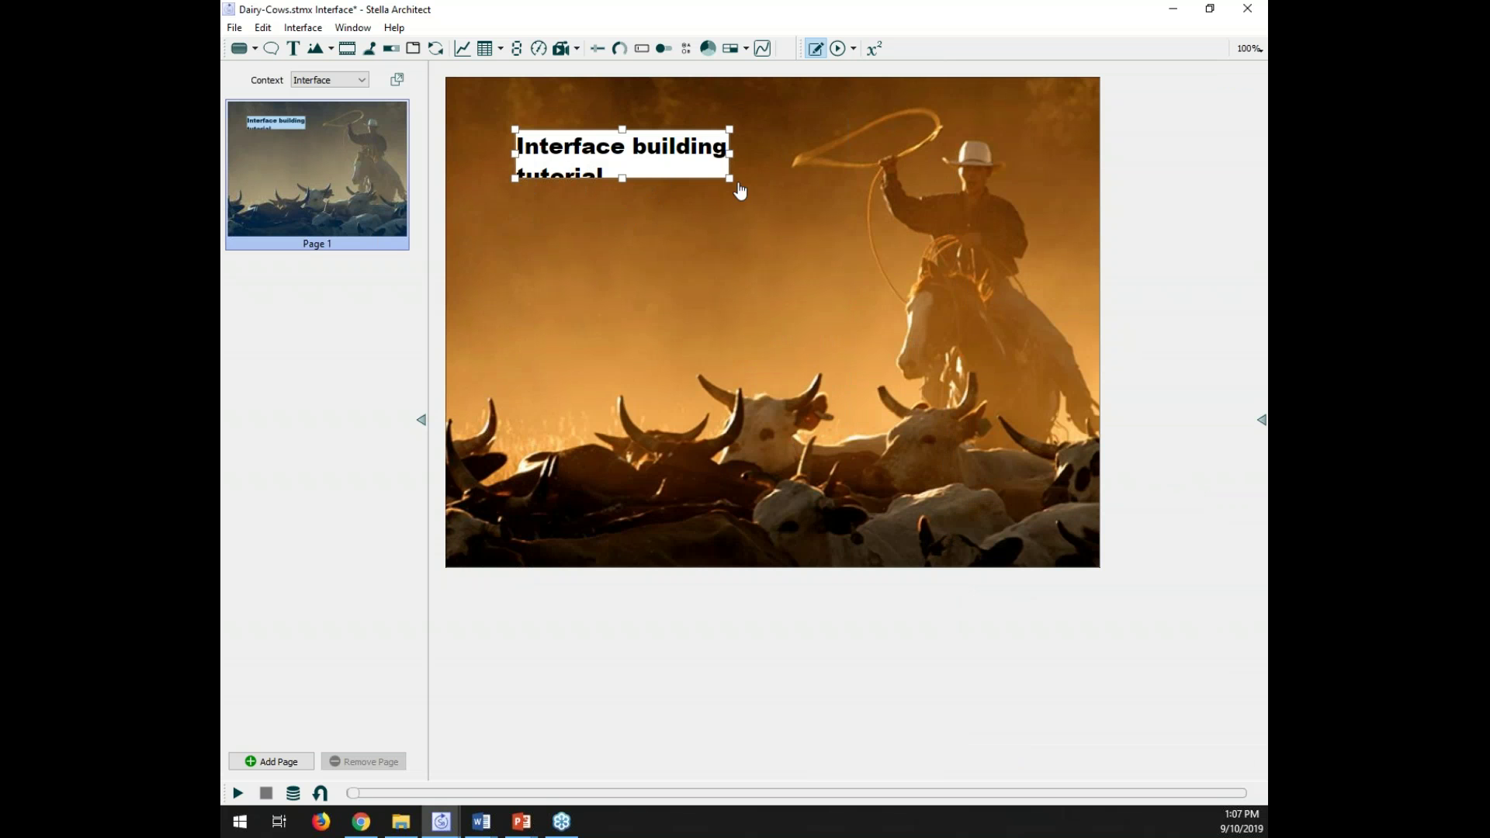
drag(729, 154, 833, 153)
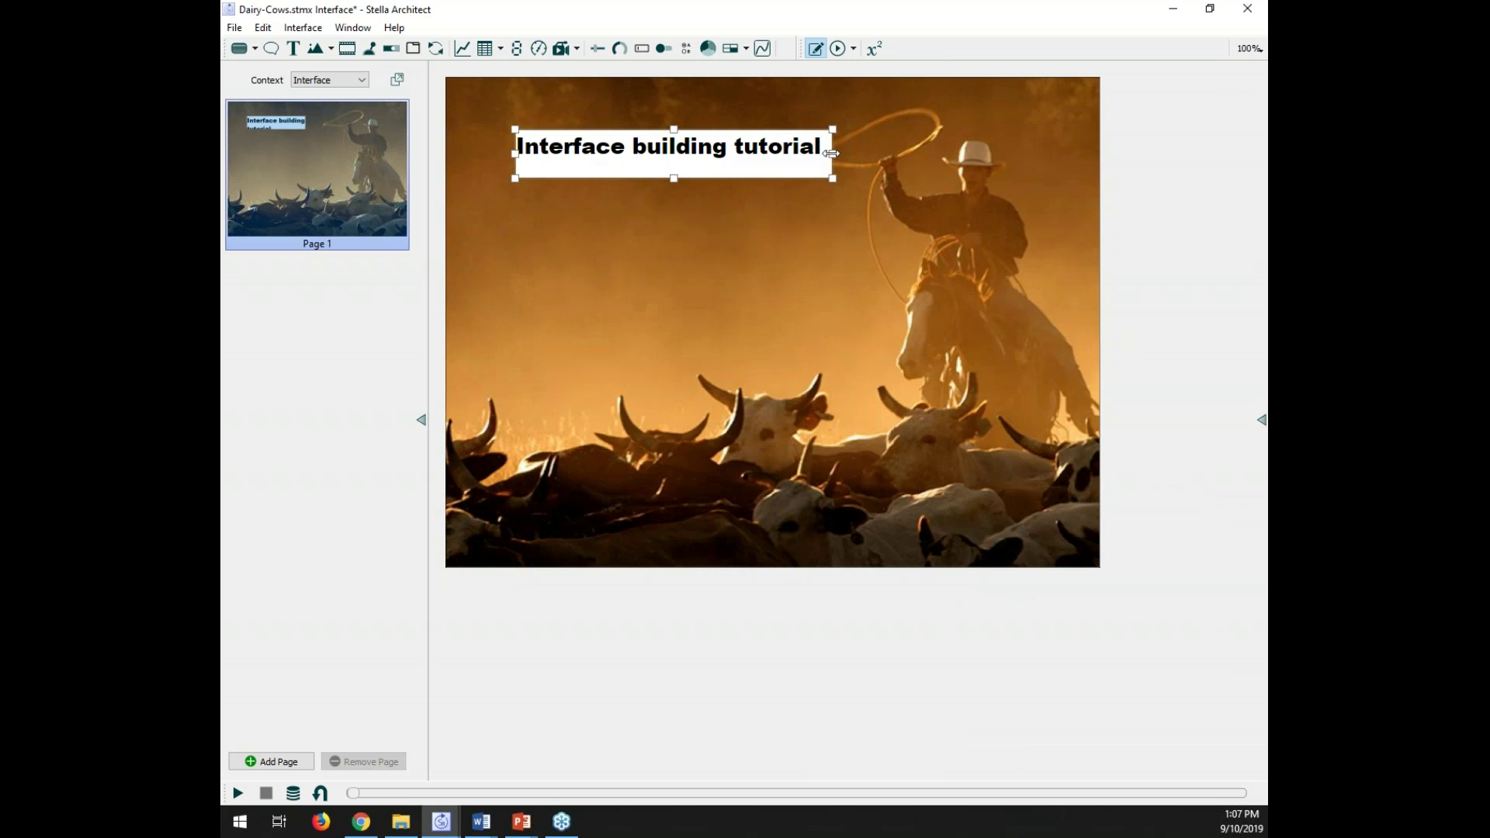
drag(683, 131, 644, 113)
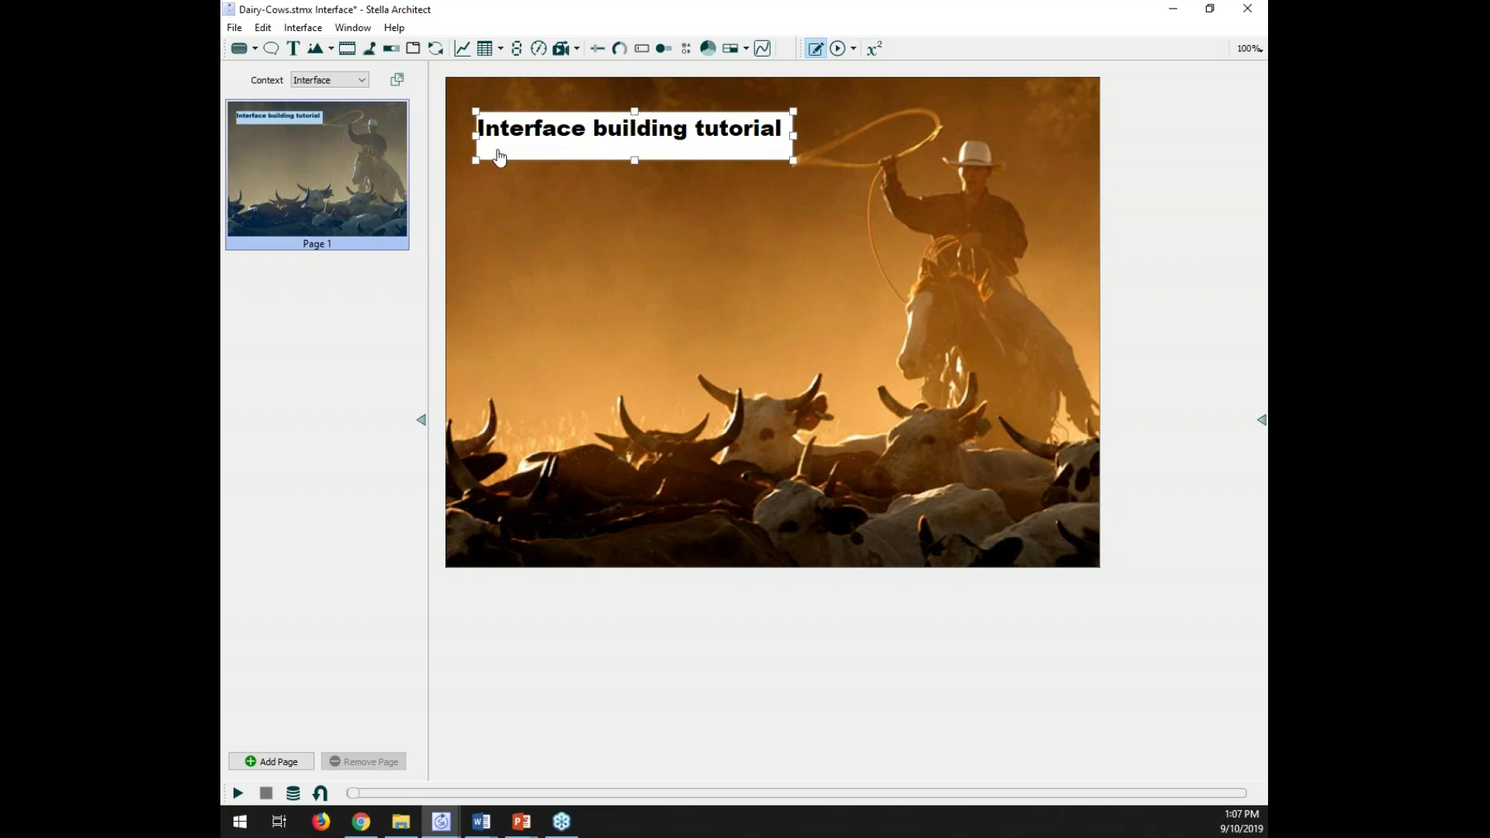
Step: Give the title text box a transparent background and reposition it slightly further left near the page's upper-left corner
double_click(691, 151)
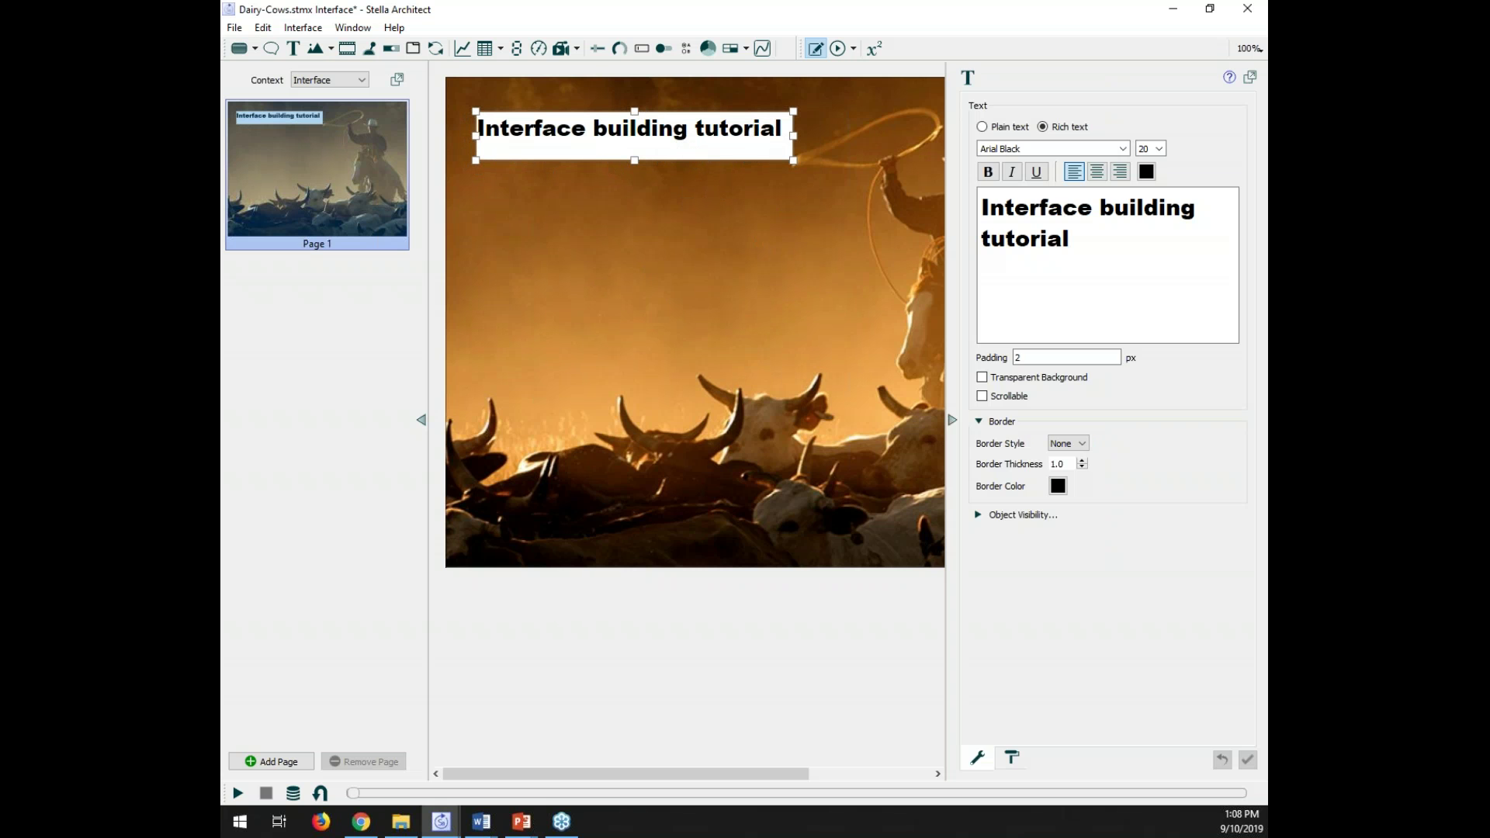
click(982, 378)
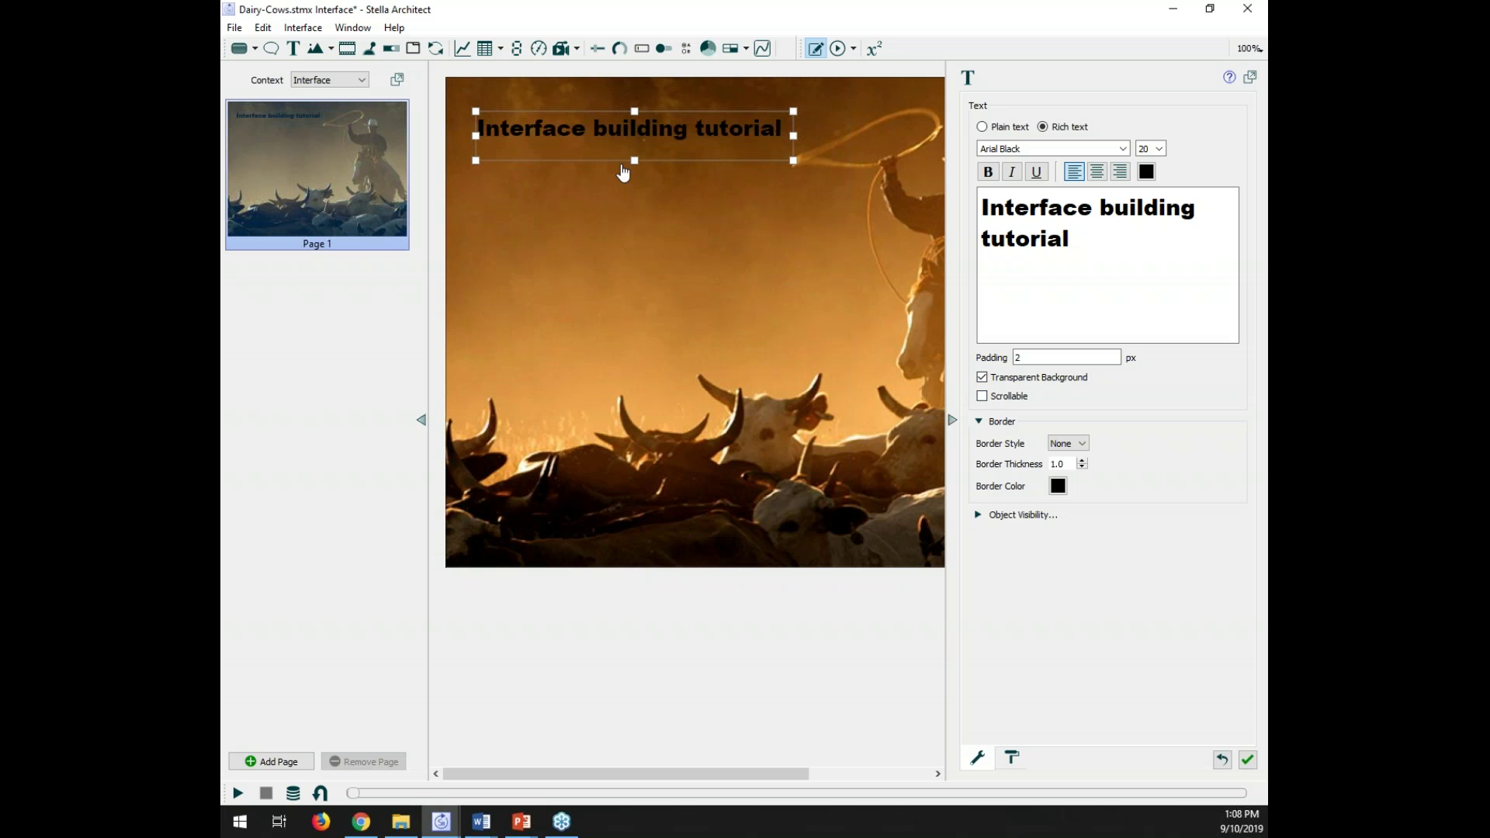
drag(682, 152, 683, 353)
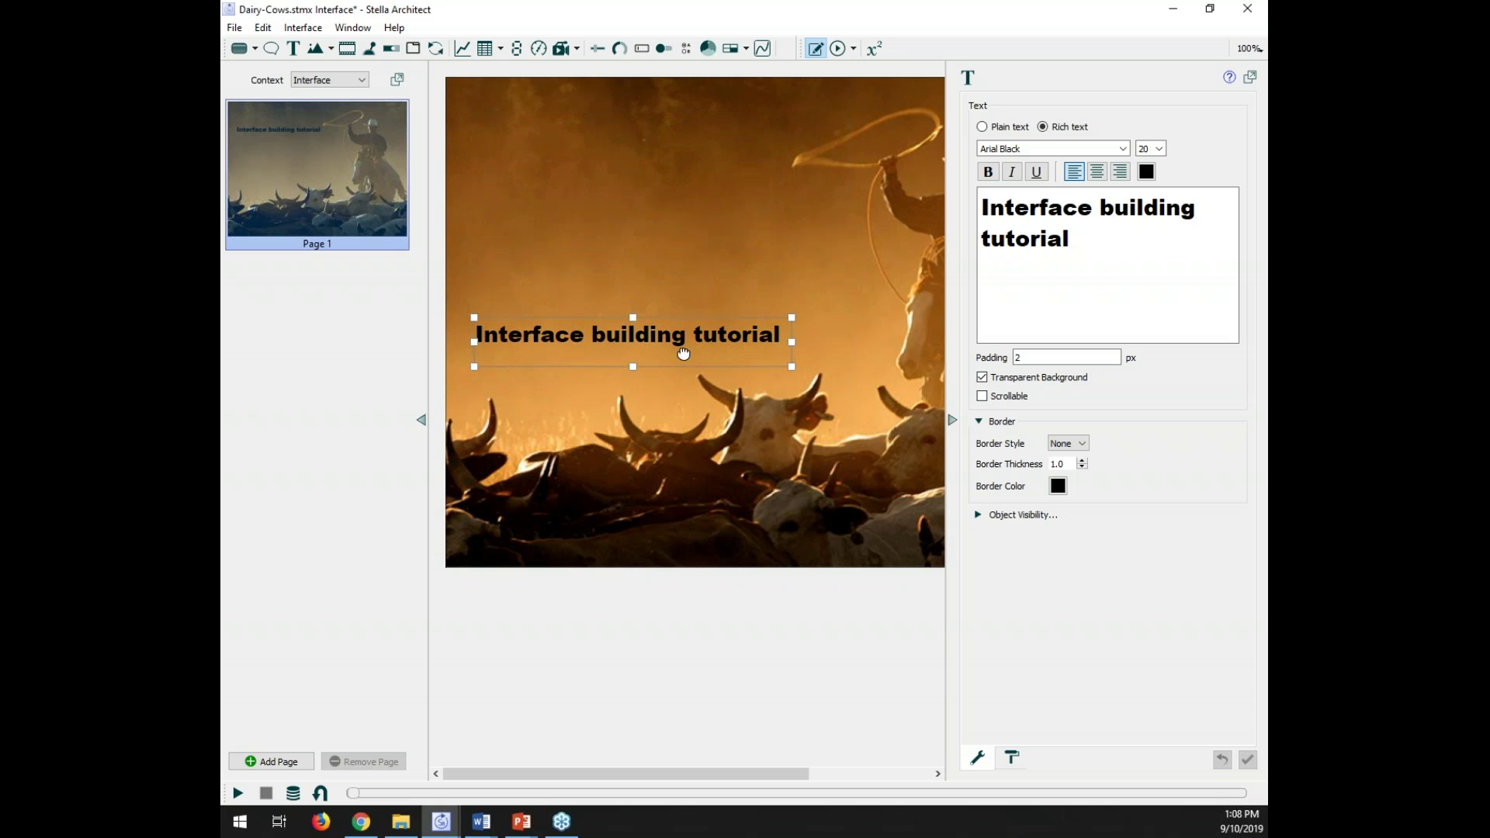
drag(687, 362, 679, 159)
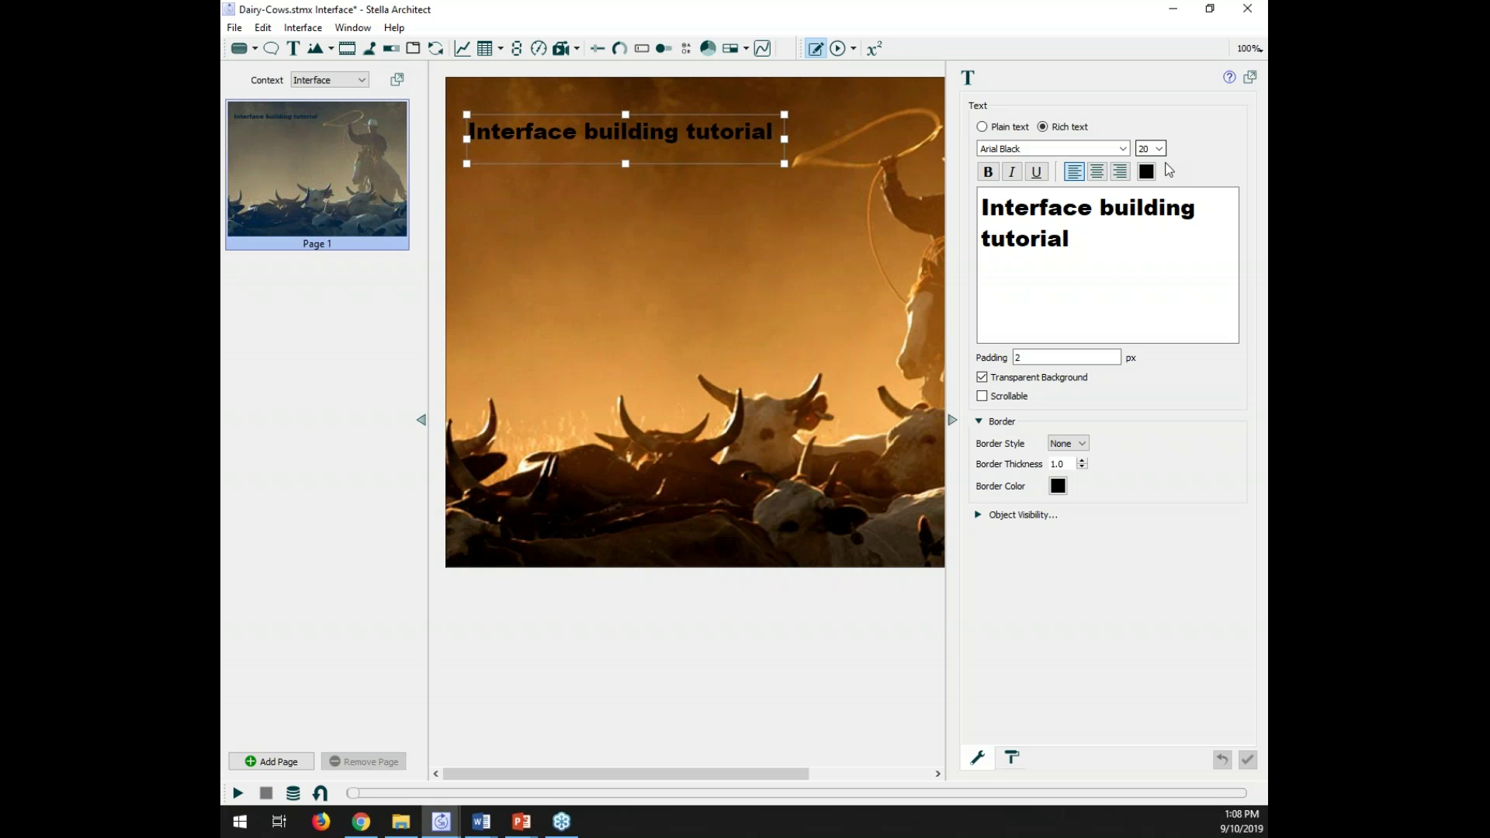
Step: Try to set the title's text colour to white without selecting the text
click(1145, 173)
click(711, 386)
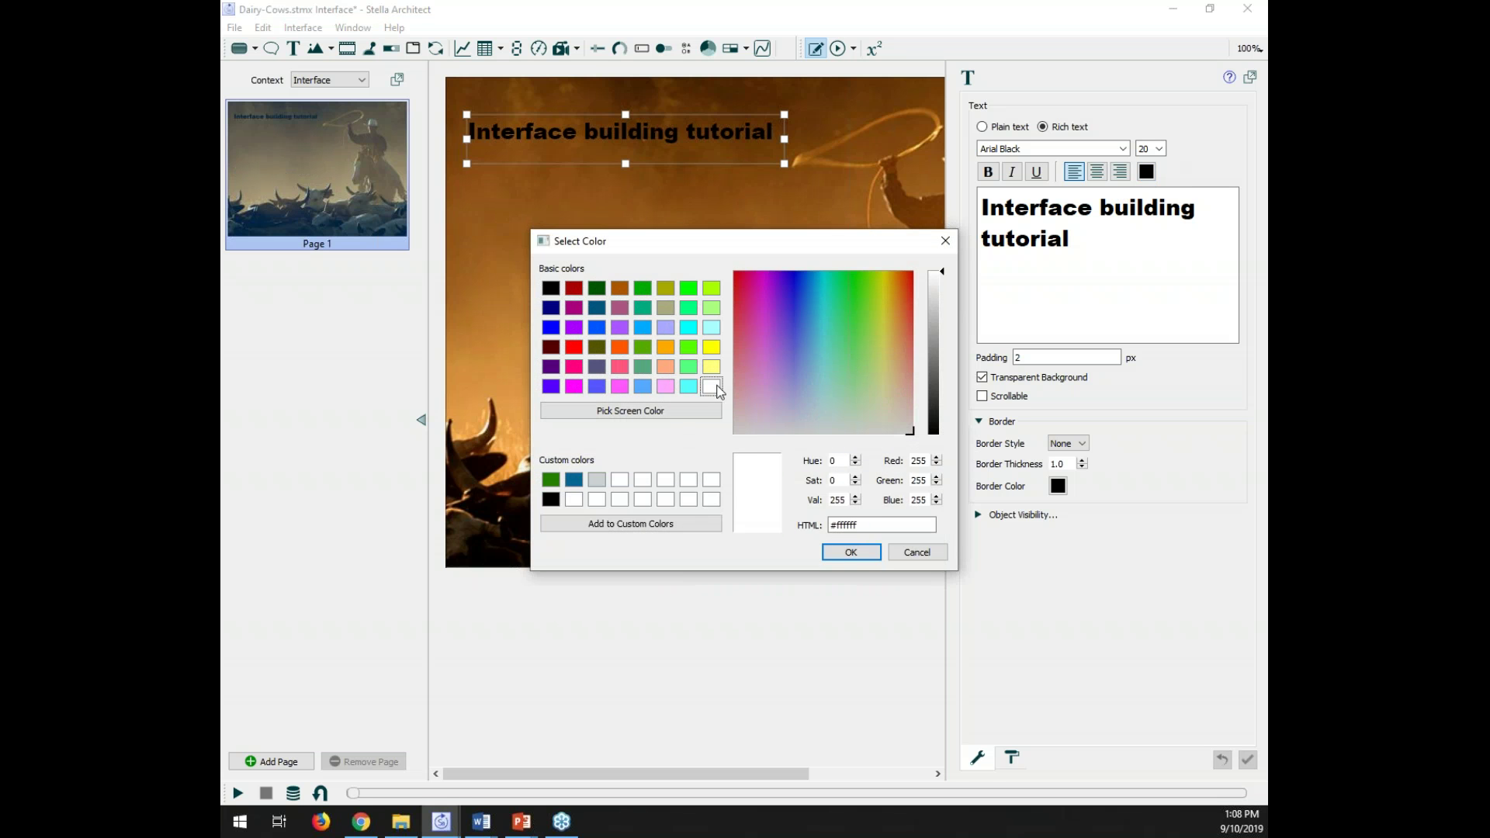
click(850, 552)
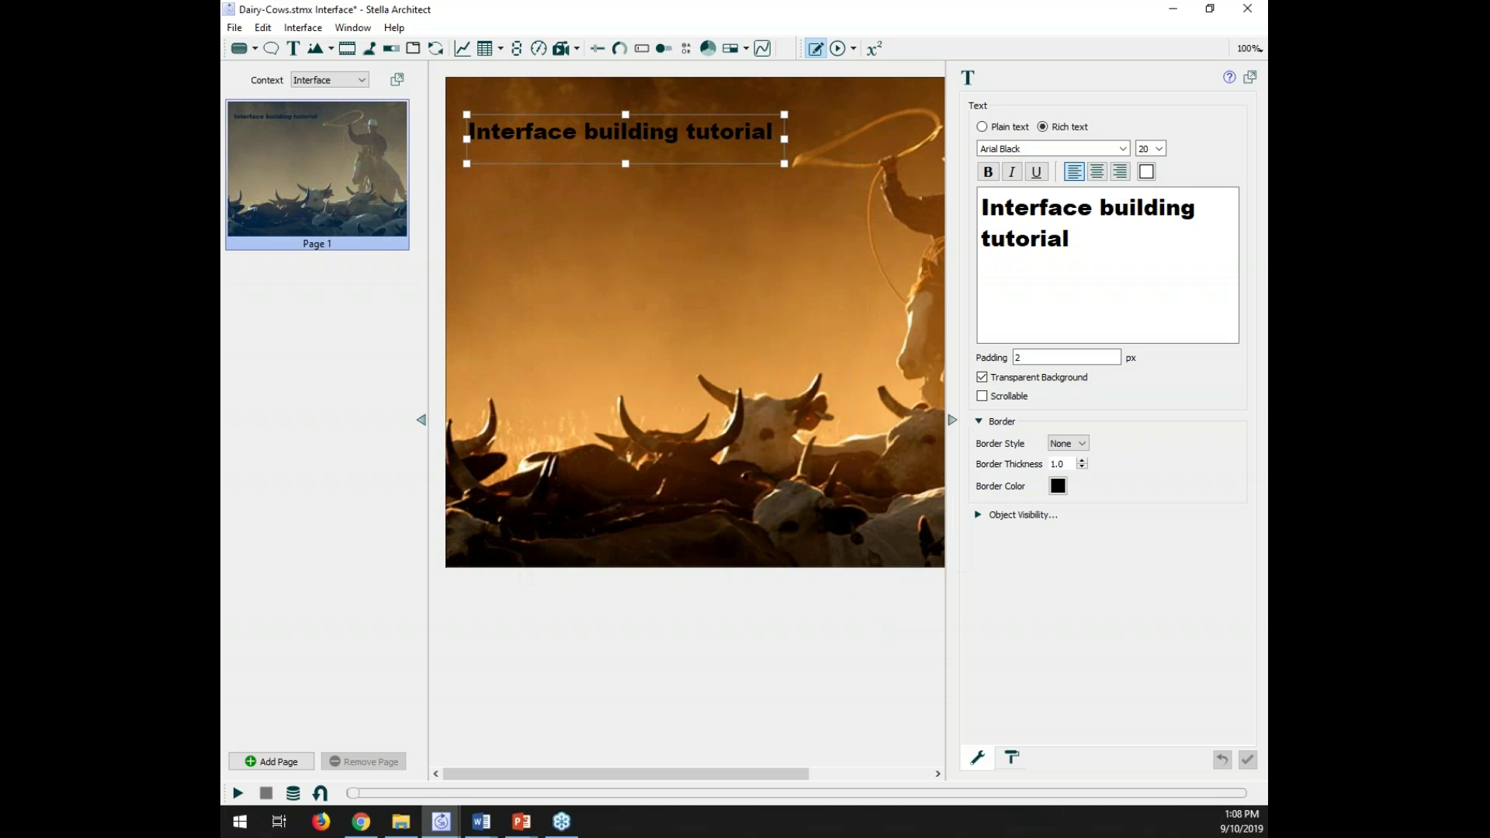
click(751, 299)
Step: Select the whole "Interface building tutorial" text and set its colour to white (#ffffff)
click(735, 132)
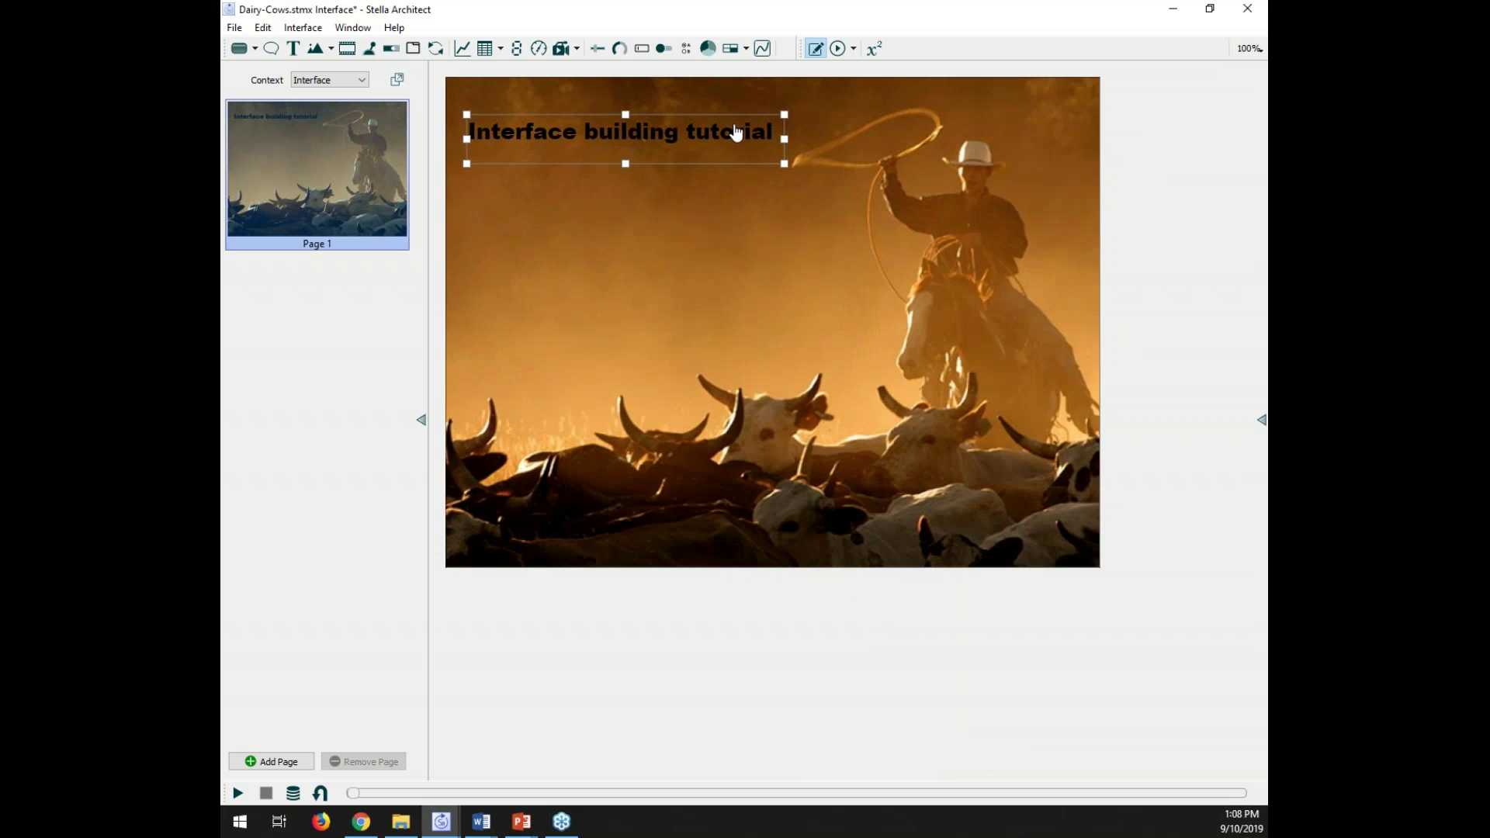
drag(1133, 246, 953, 183)
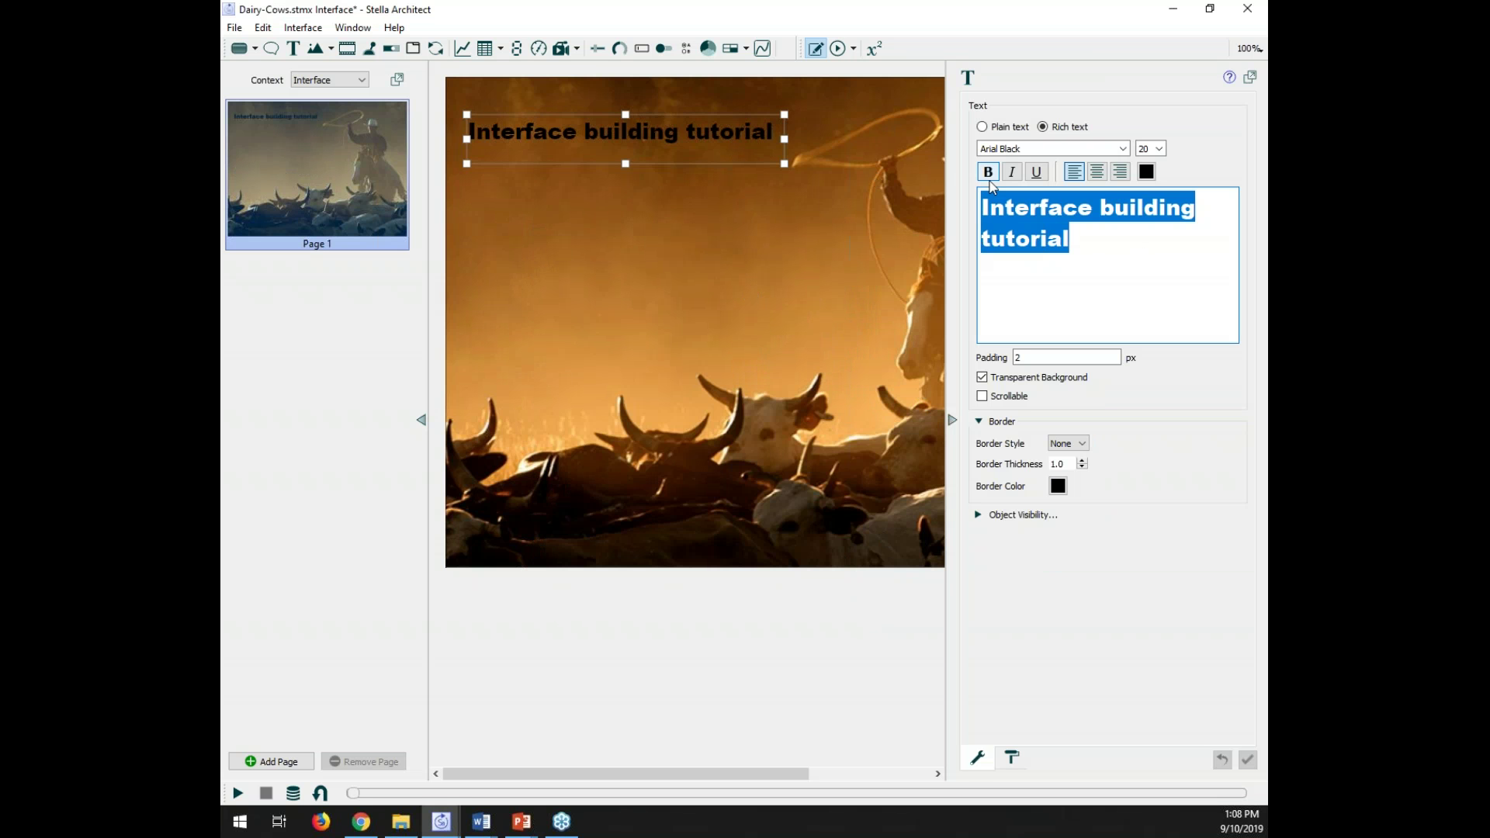
click(1146, 172)
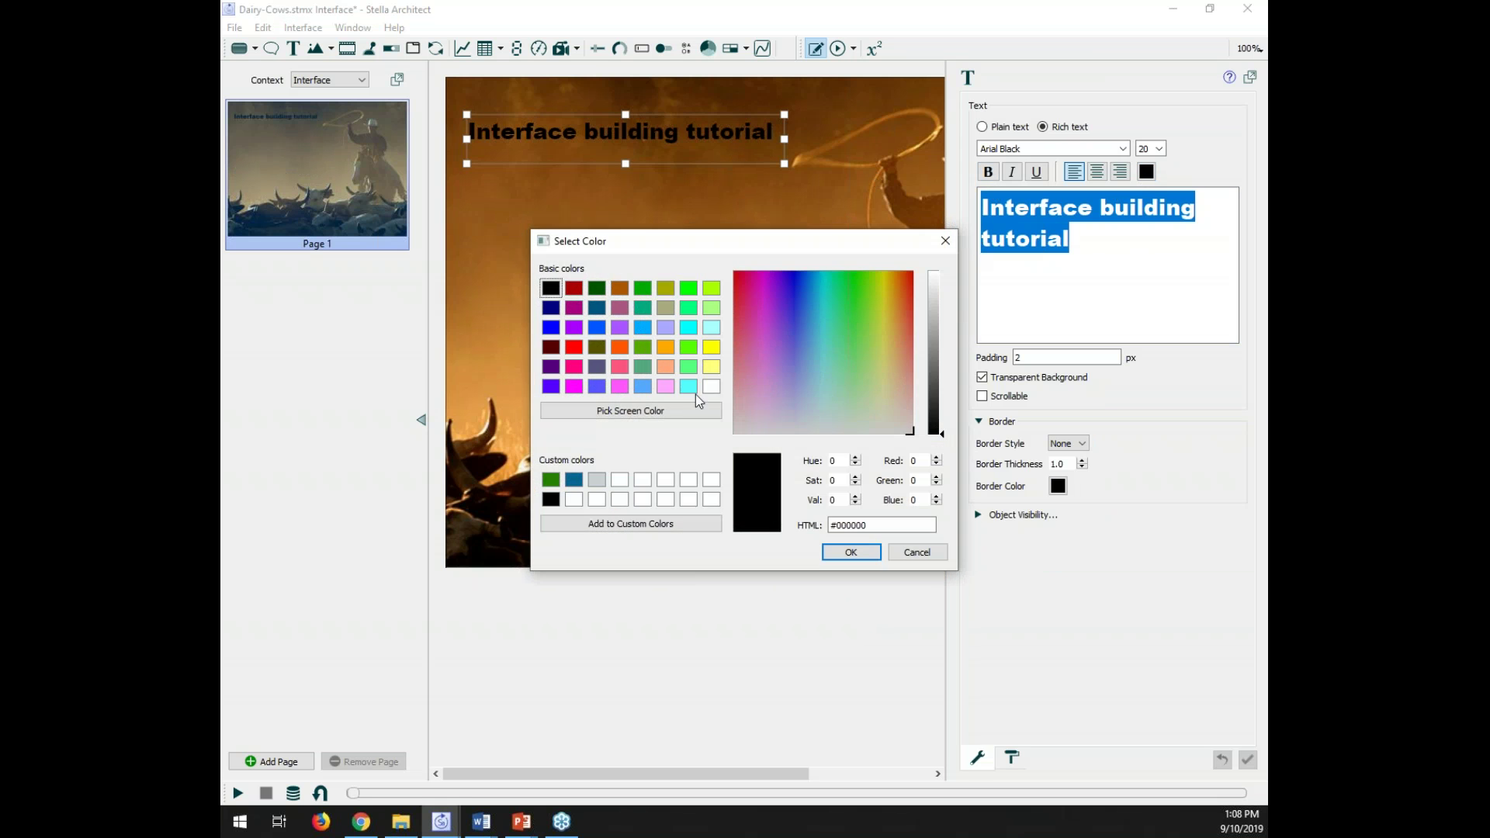
click(714, 388)
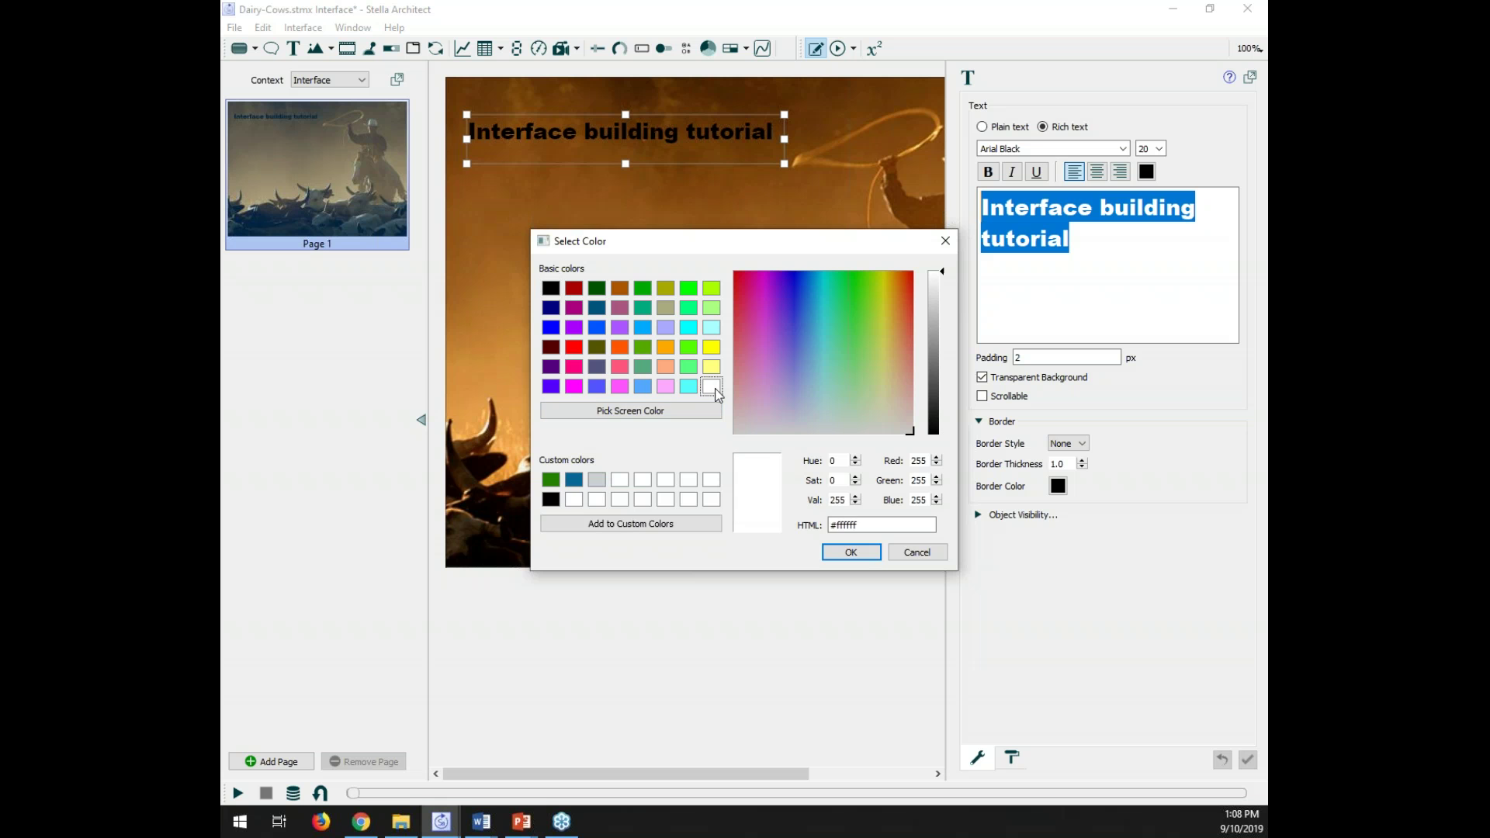
click(832, 553)
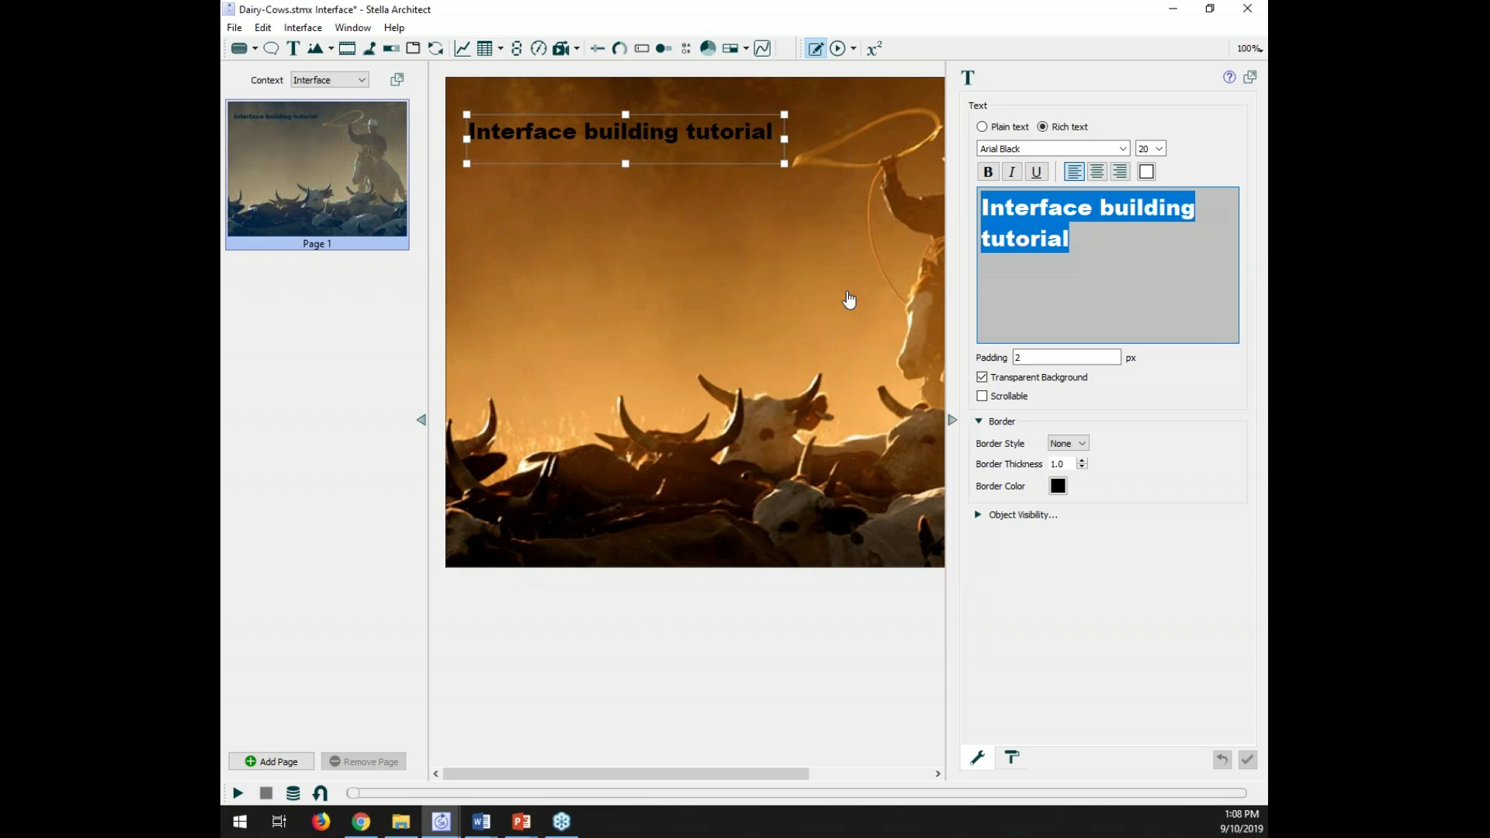
click(848, 299)
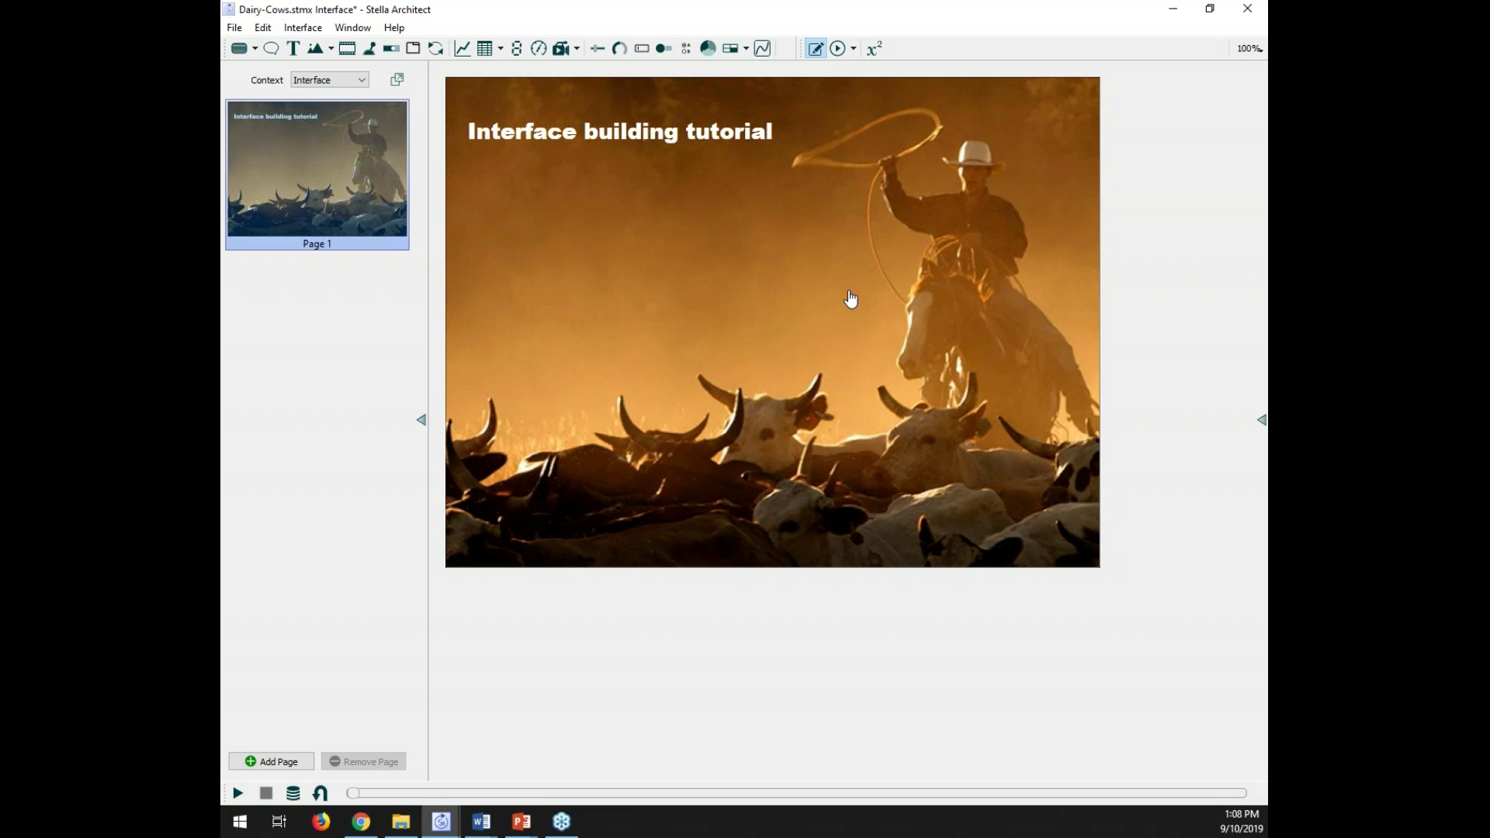
Step: Place a button near the page's lower-right corner and label it "Start"
click(239, 50)
click(1046, 526)
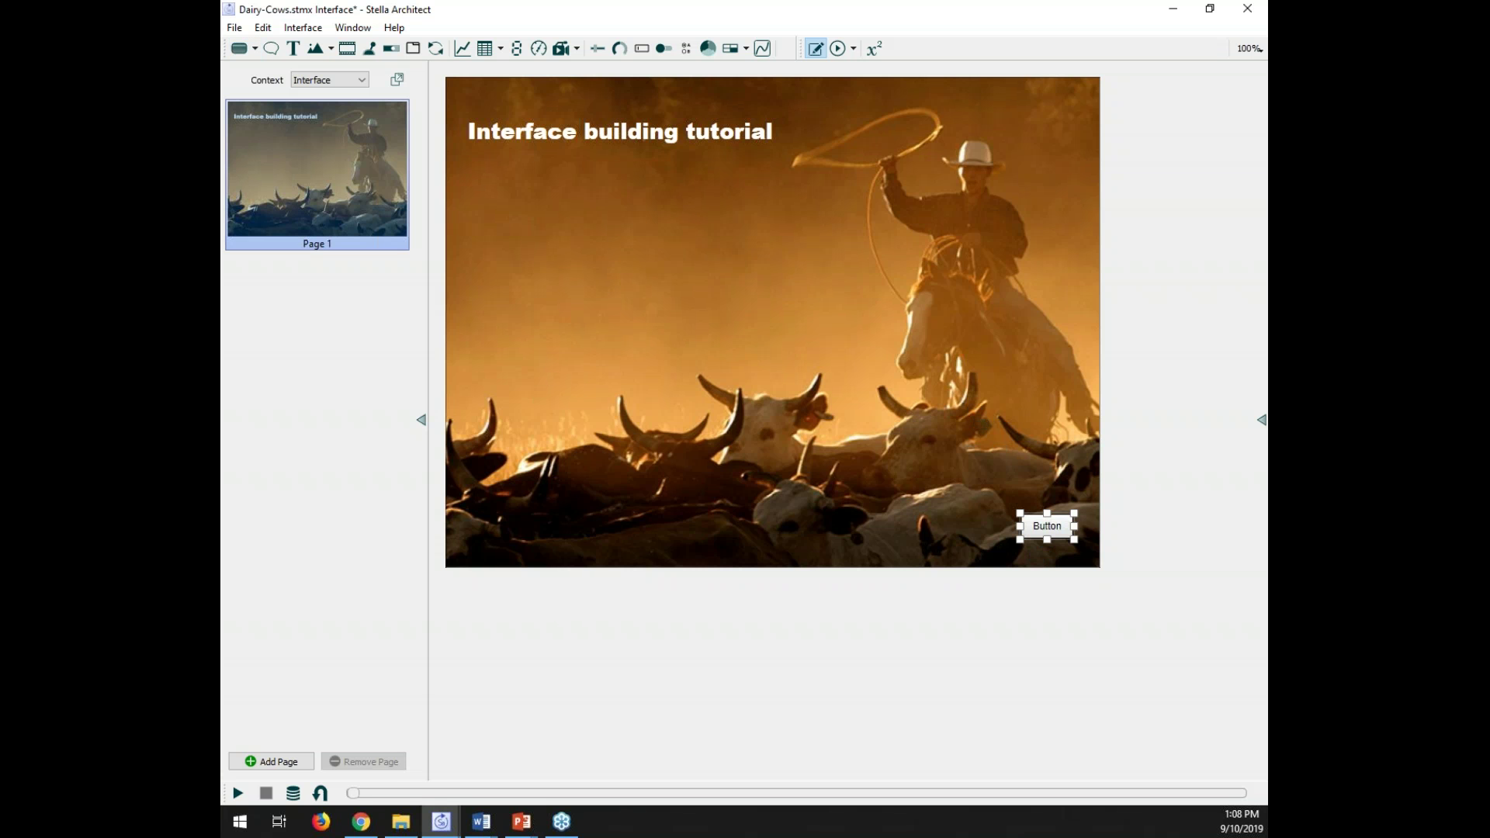
double_click(1042, 532)
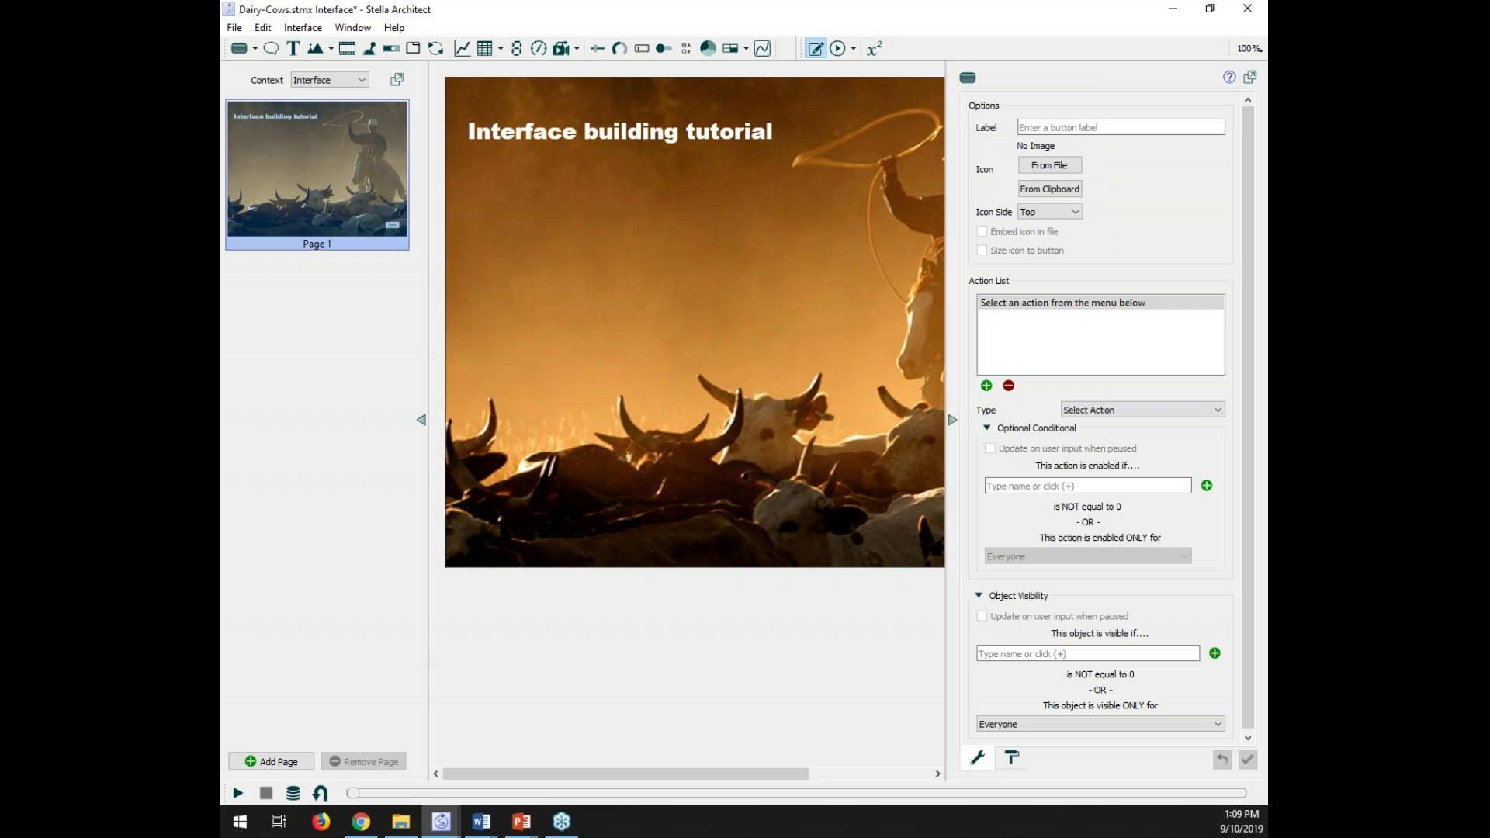
click(1026, 127)
text(Start)
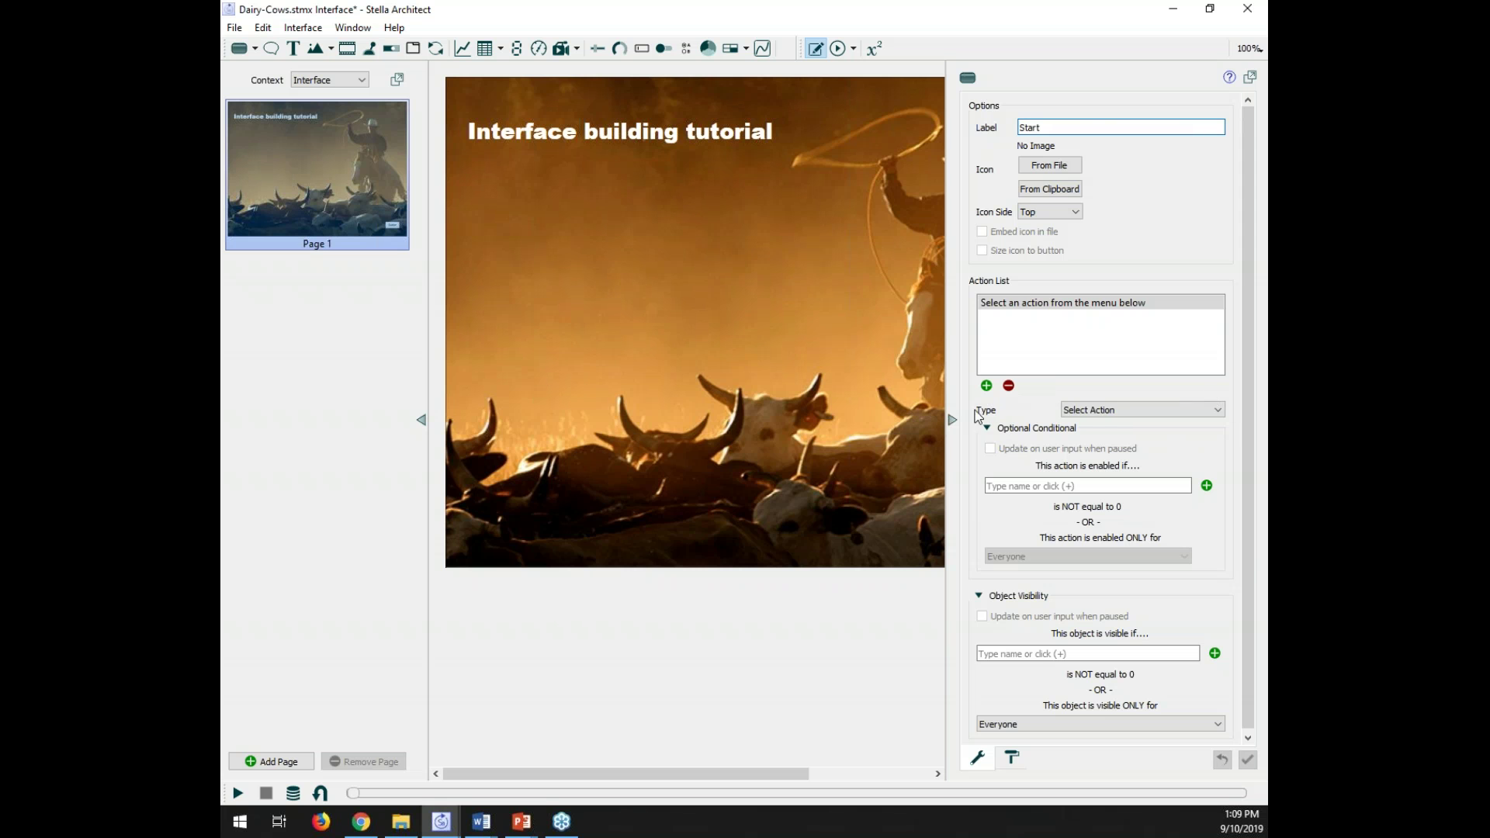
Step: Give the Start button a Navigate to Page action with Next Page as its destination
click(1215, 412)
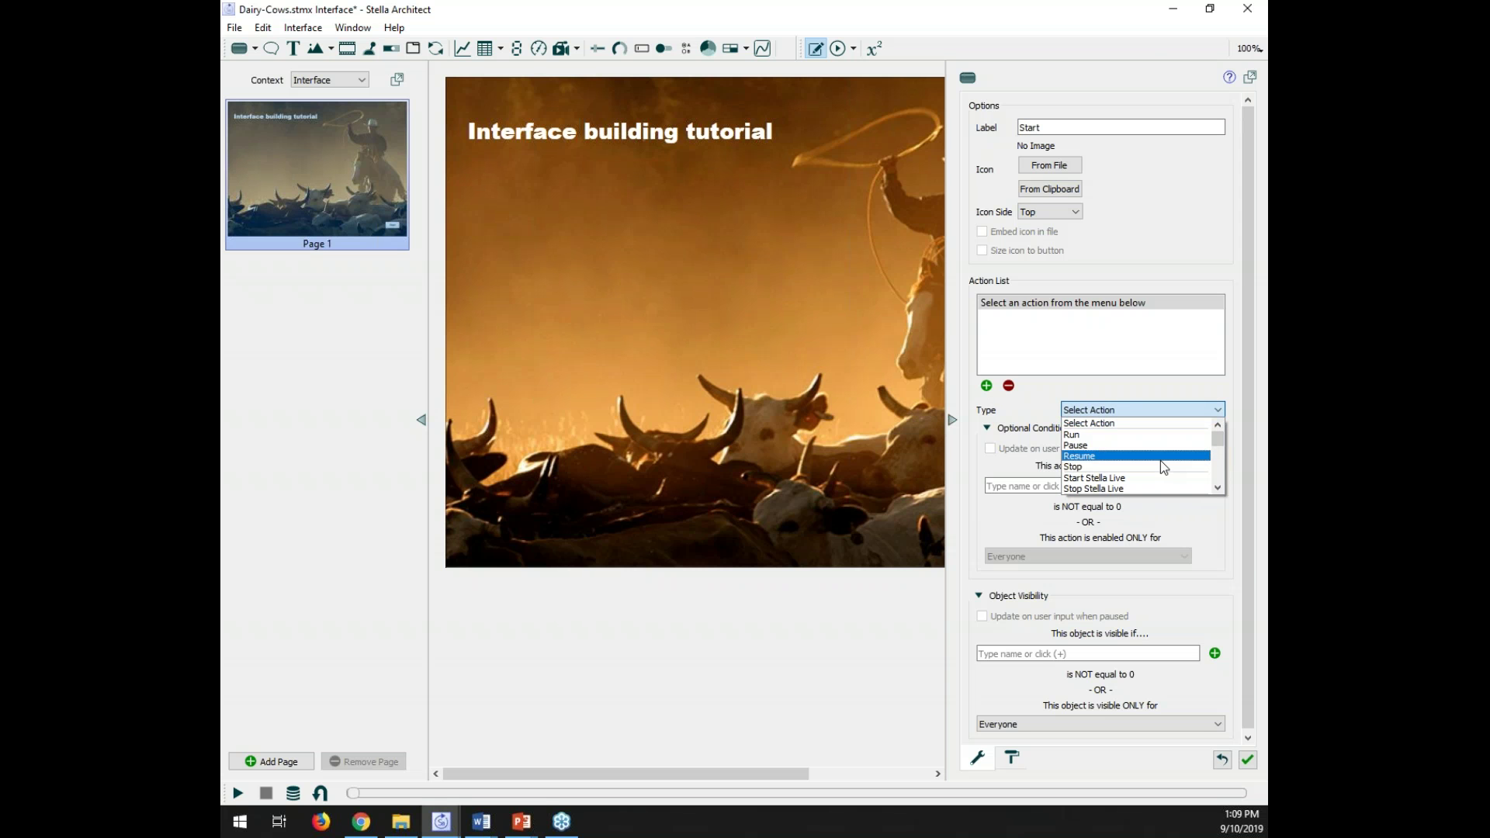
scroll(1161, 461, down, 1)
scroll(1161, 466, down, 1)
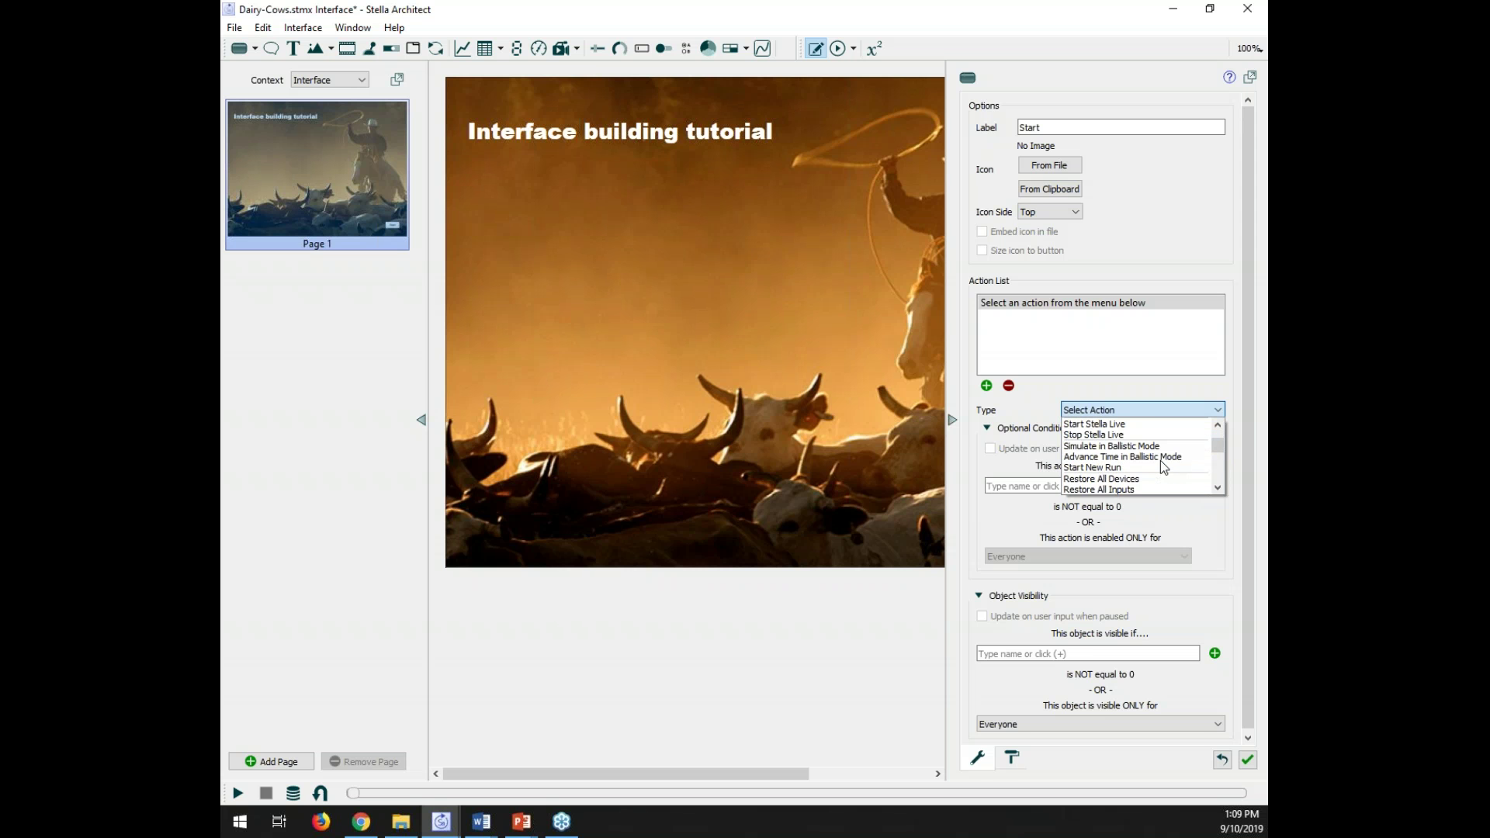
scroll(1160, 459, down, 4)
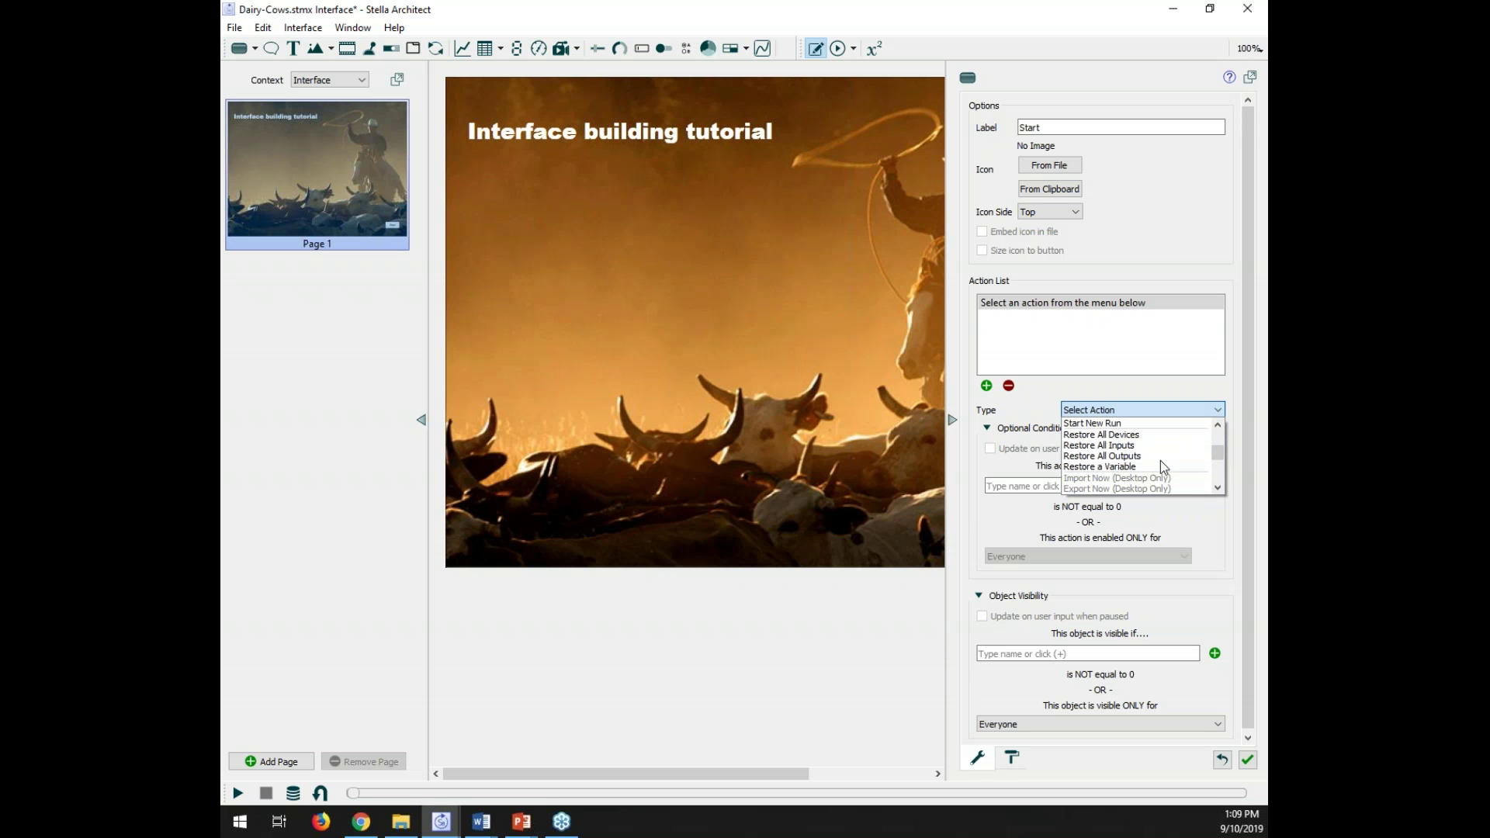
scroll(1161, 459, down, 1)
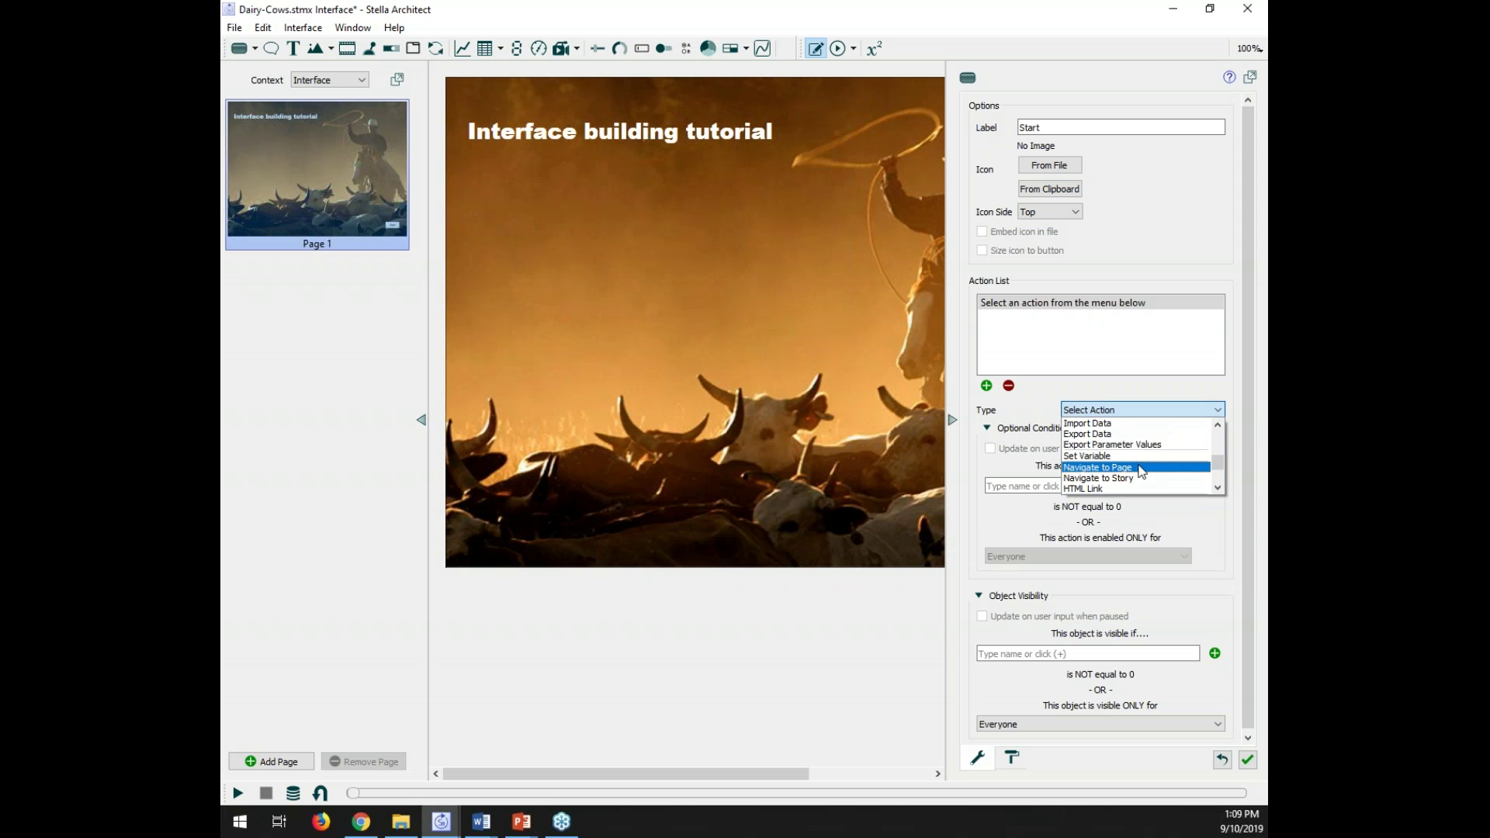
click(1137, 468)
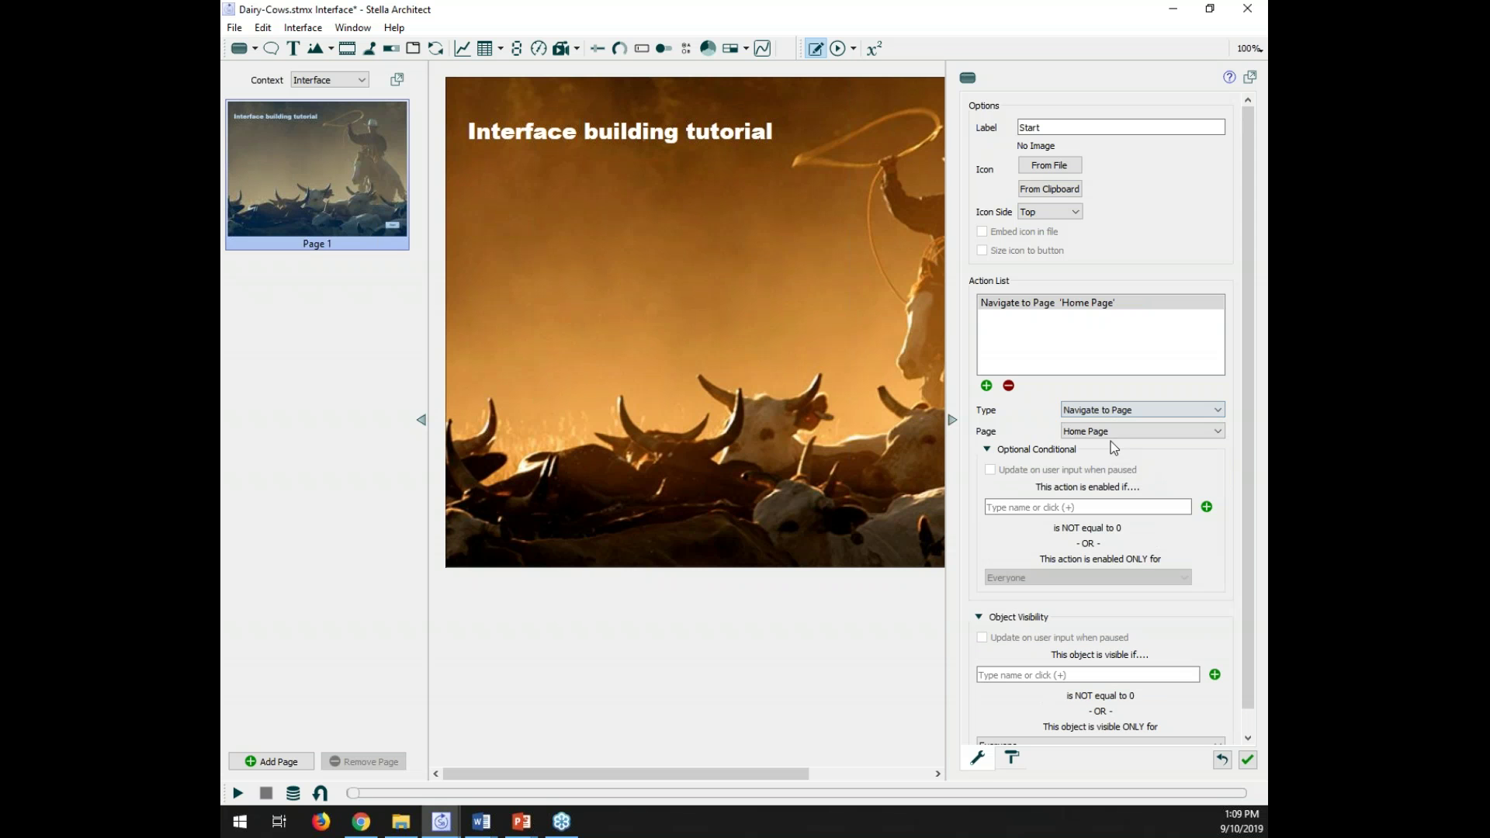
click(1148, 431)
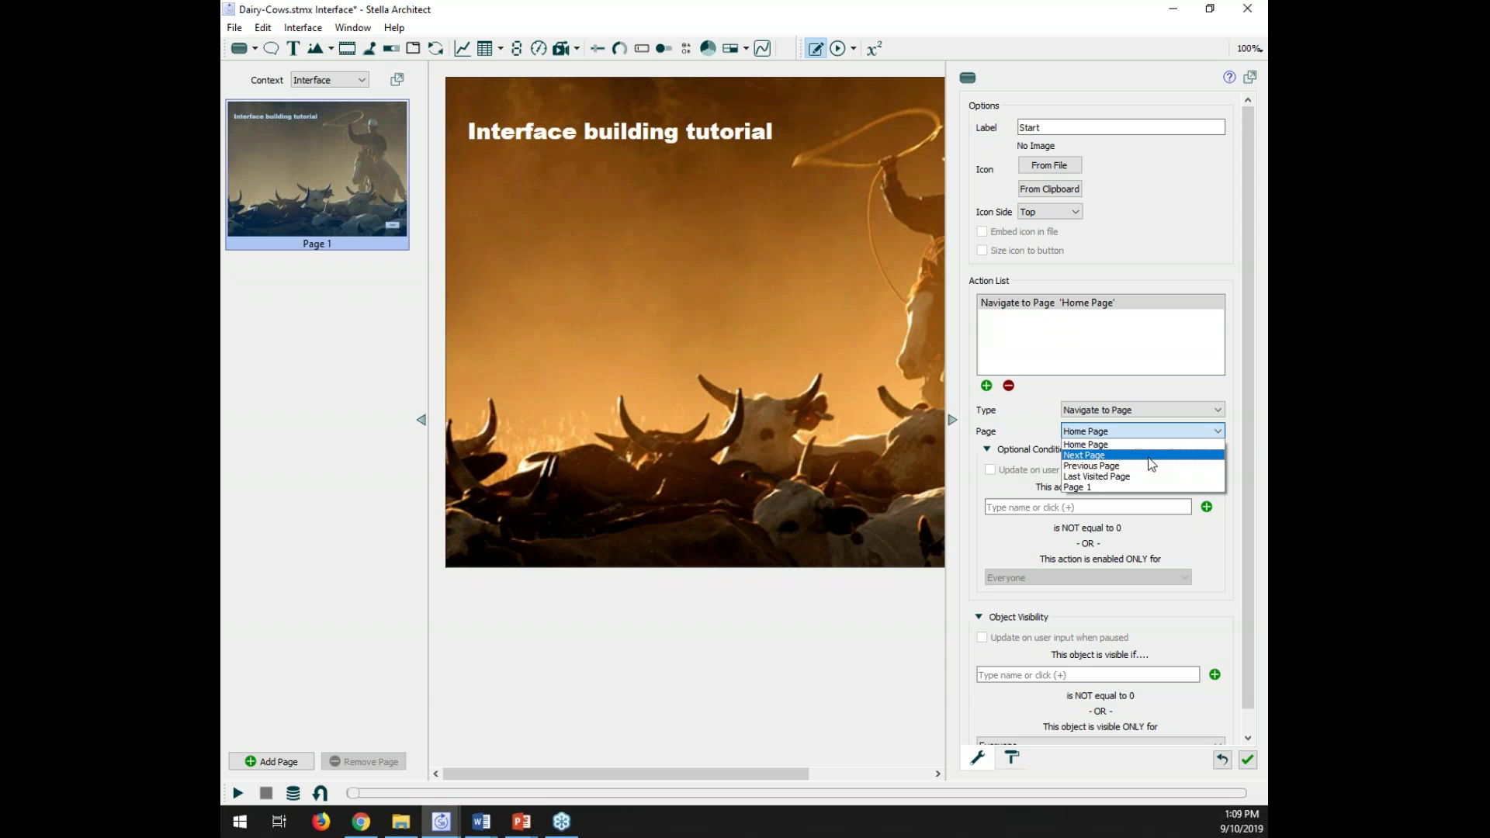
click(1149, 456)
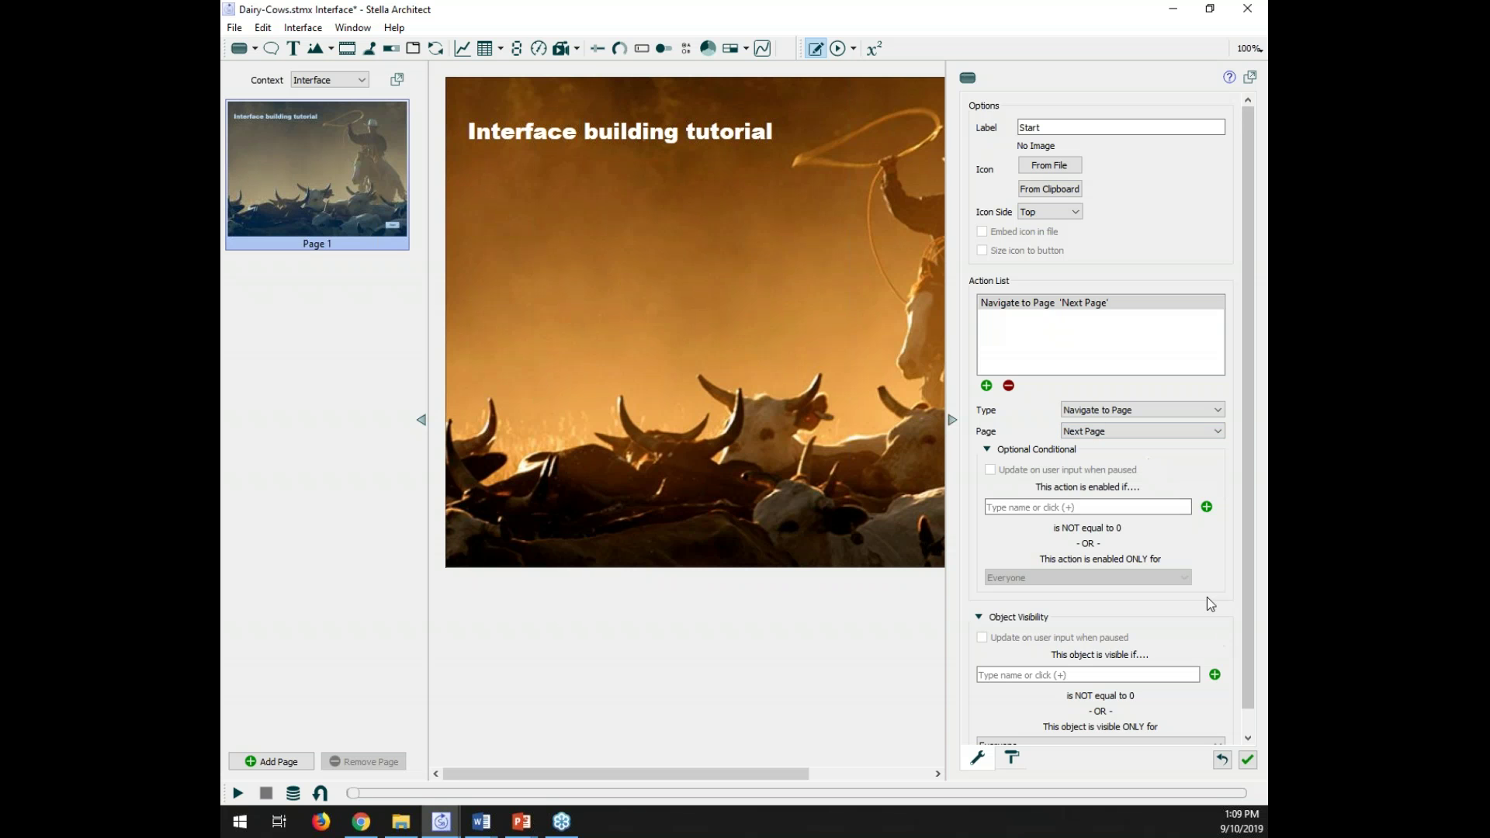
click(953, 419)
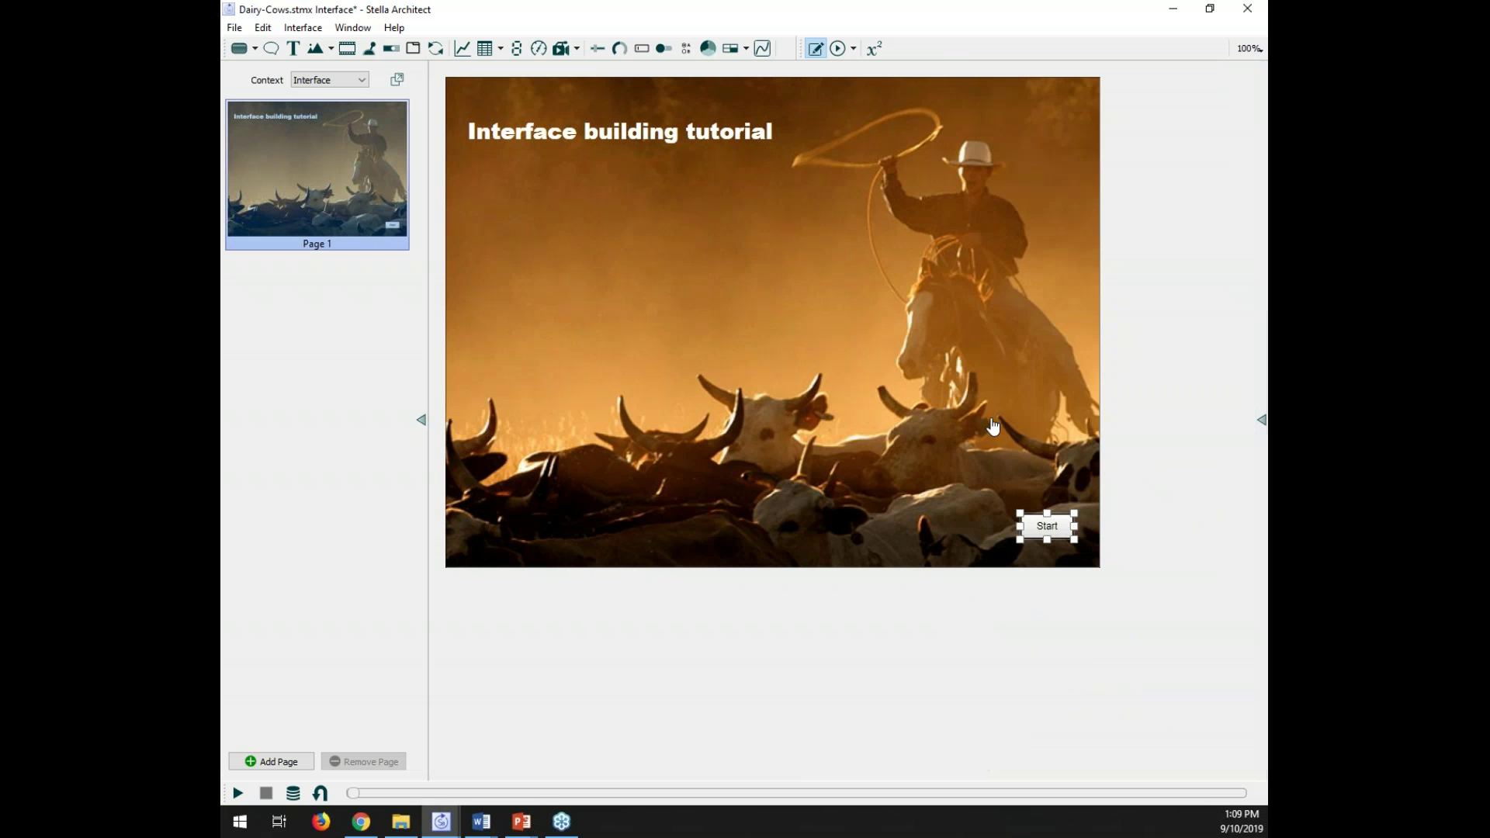